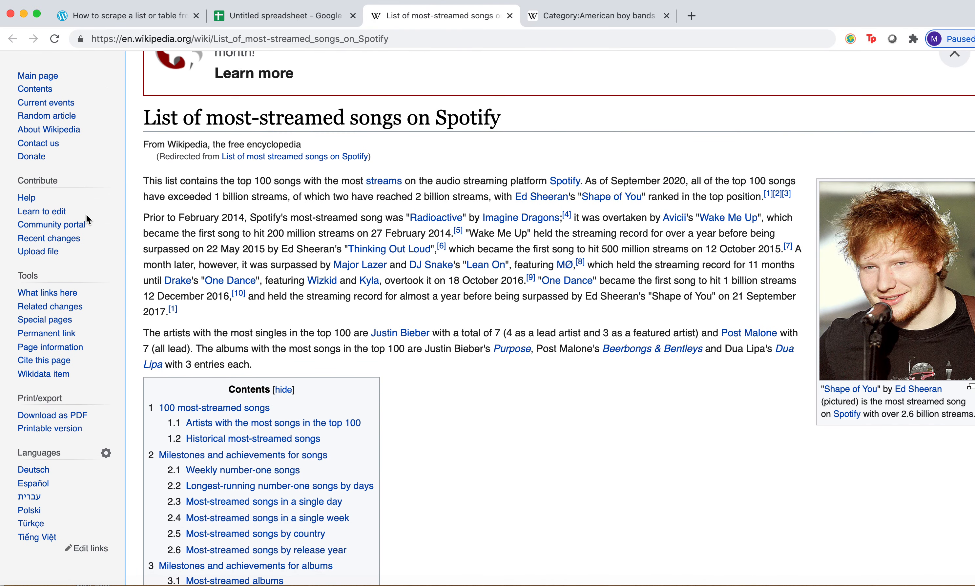
Step: Find the 100 most-streamed songs table, switch to the blank Google Sheets spreadsheet and start an IMPORTHTML formula with an opening quote in A1
scroll(86, 215, "down", 8)
scroll(88, 220, "down", 7)
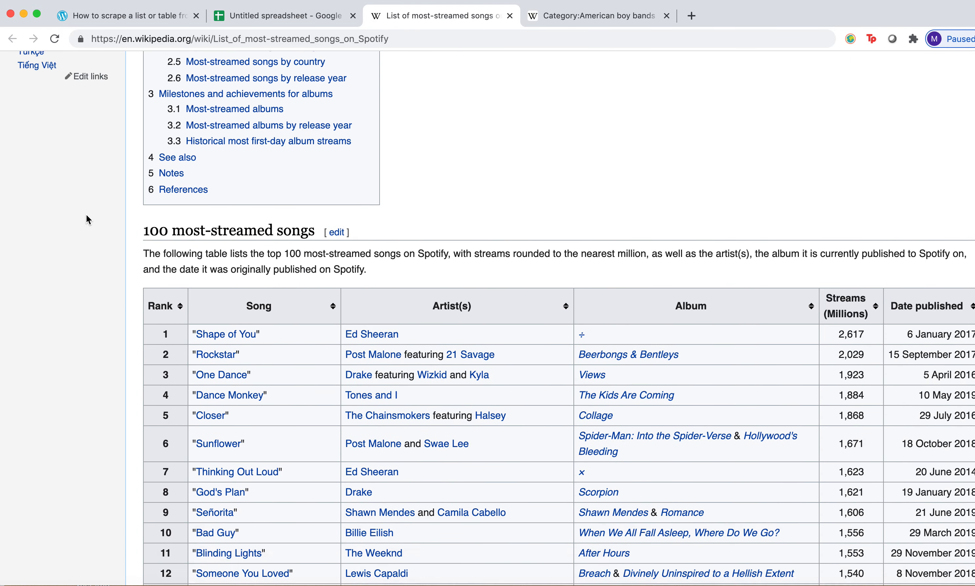
scroll(88, 220, "down", 1)
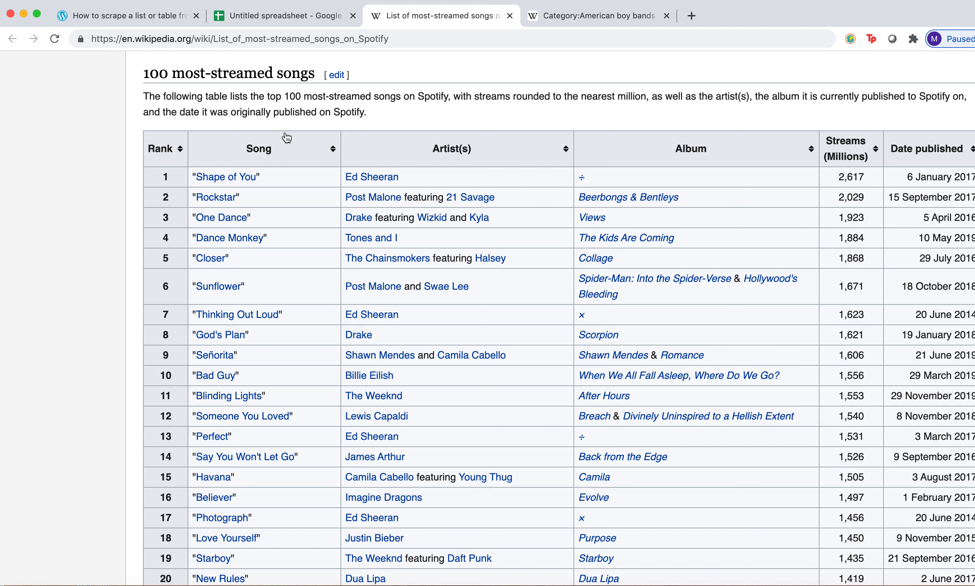
left_click(298, 23)
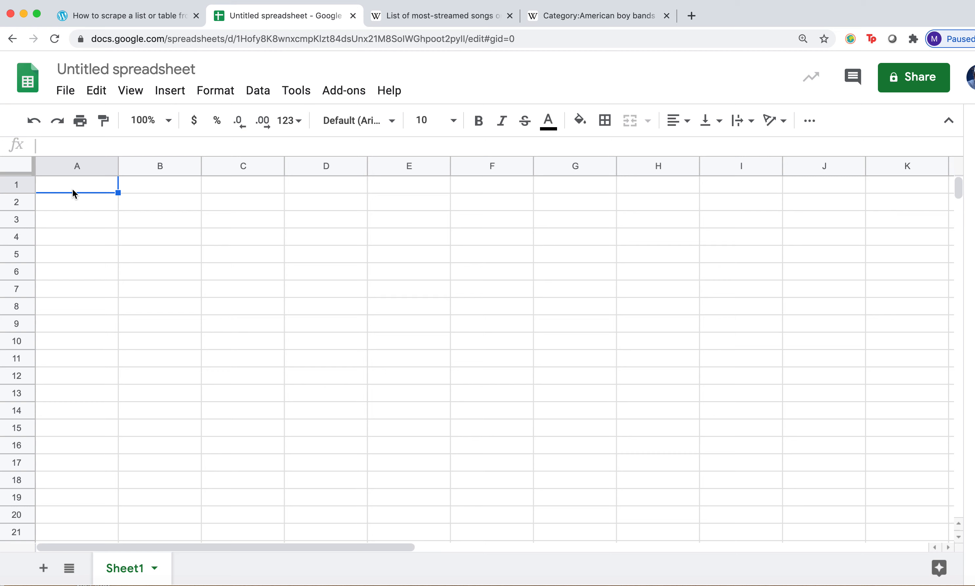
left_click(57, 146)
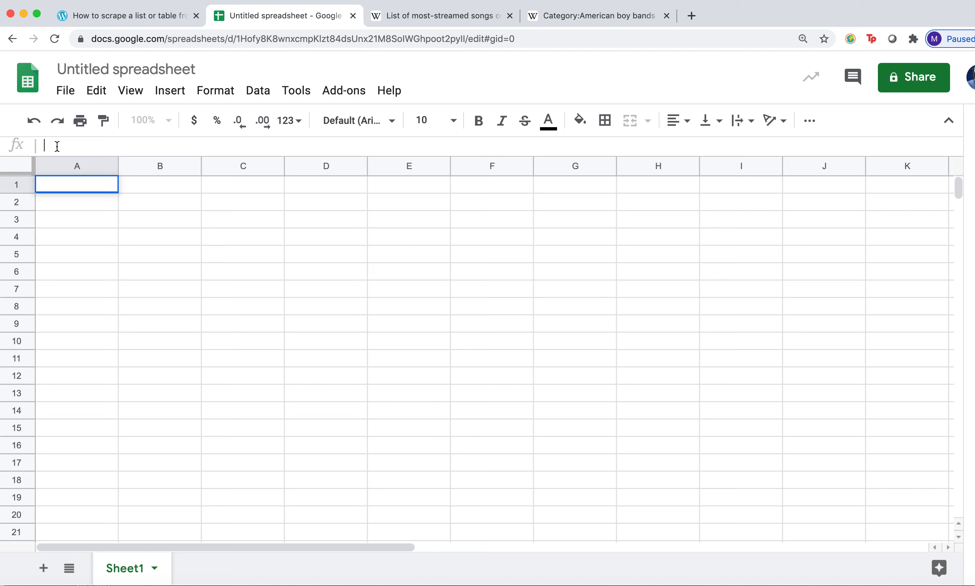
type("=")
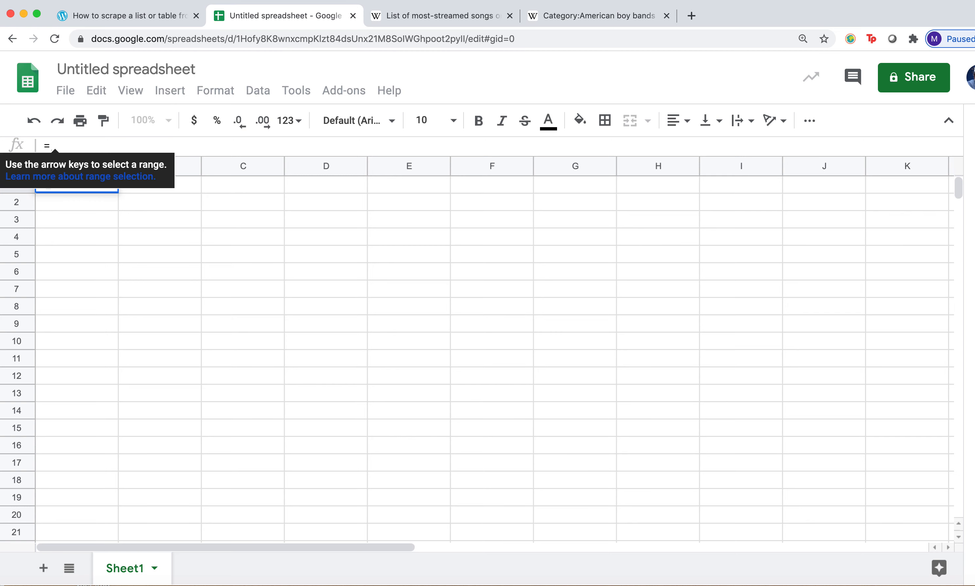
type("importh")
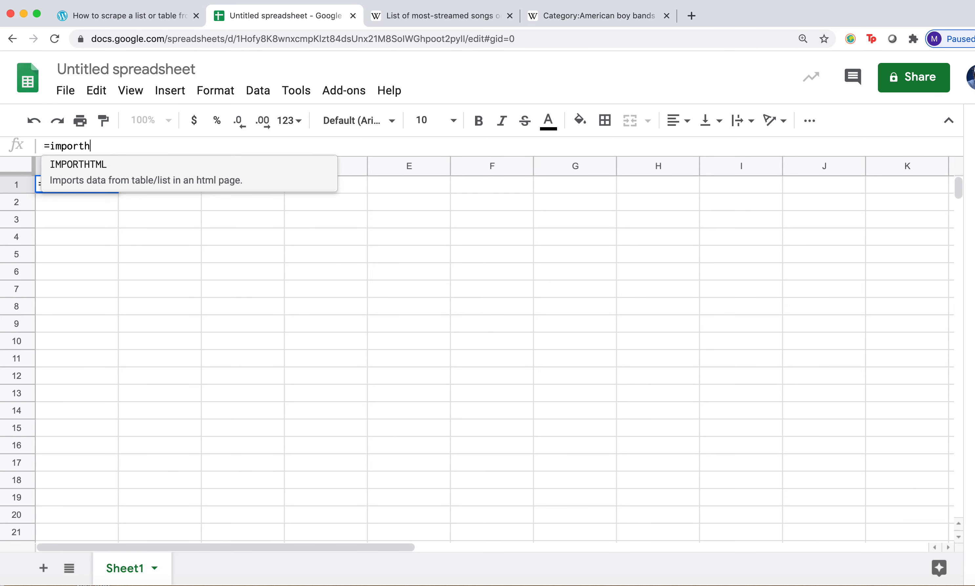
type("tml")
left_click(86, 174)
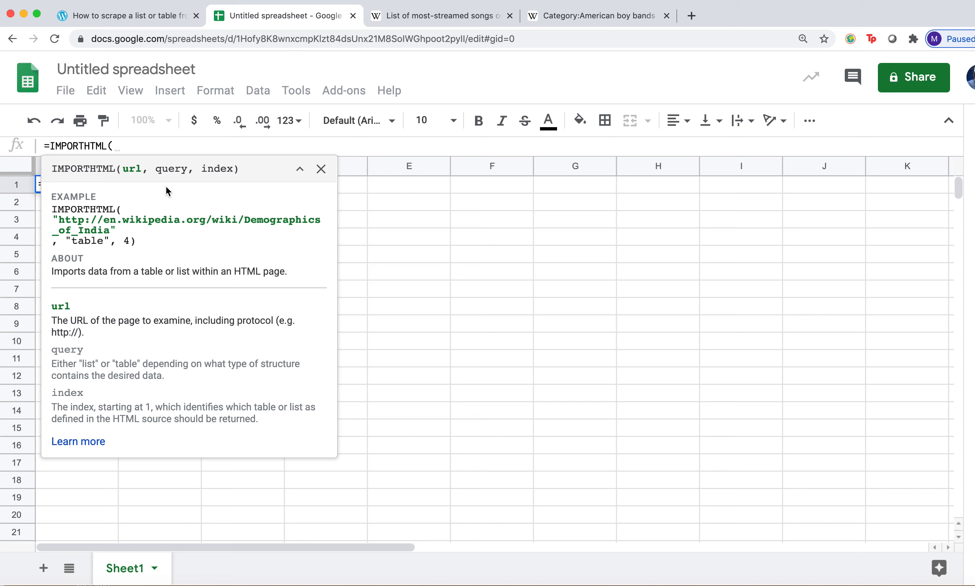
type("\"")
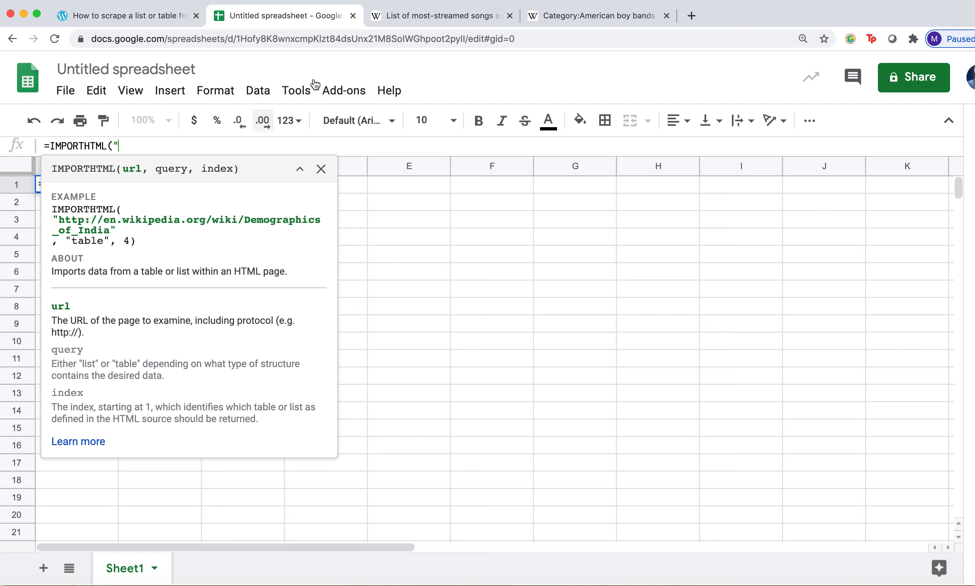
Step: Copy the web address of the Wikipedia most-streamed songs page and insert it between the quotes of the IMPORTHTML formula in A1
left_click(391, 20)
left_click(233, 40)
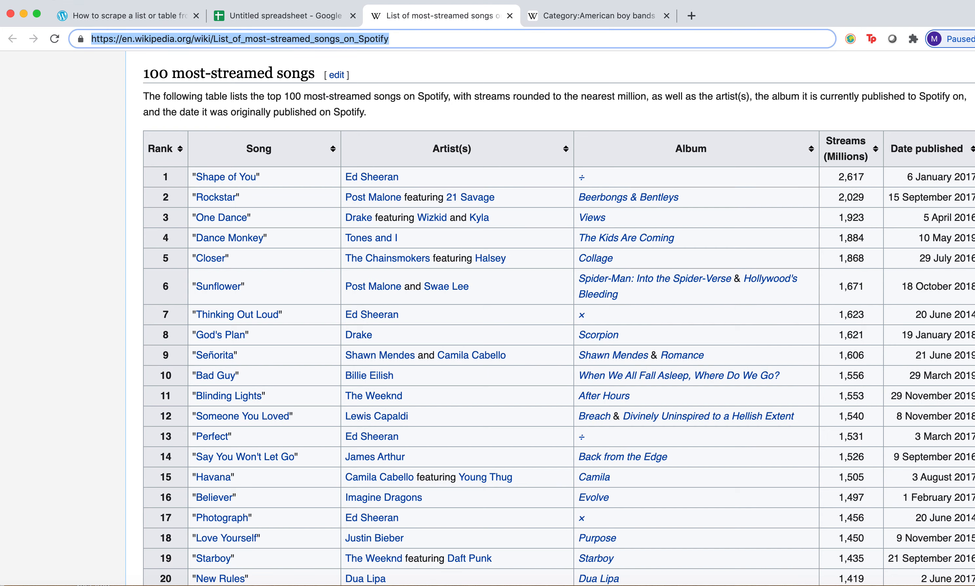
left_click(60, 1)
left_click(76, 43)
left_click(271, 22)
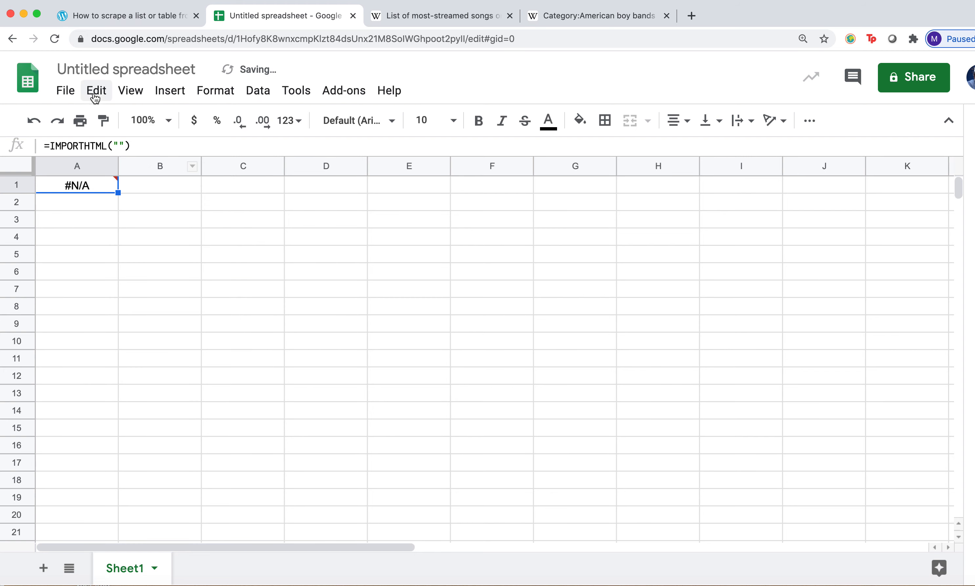
left_click(119, 146)
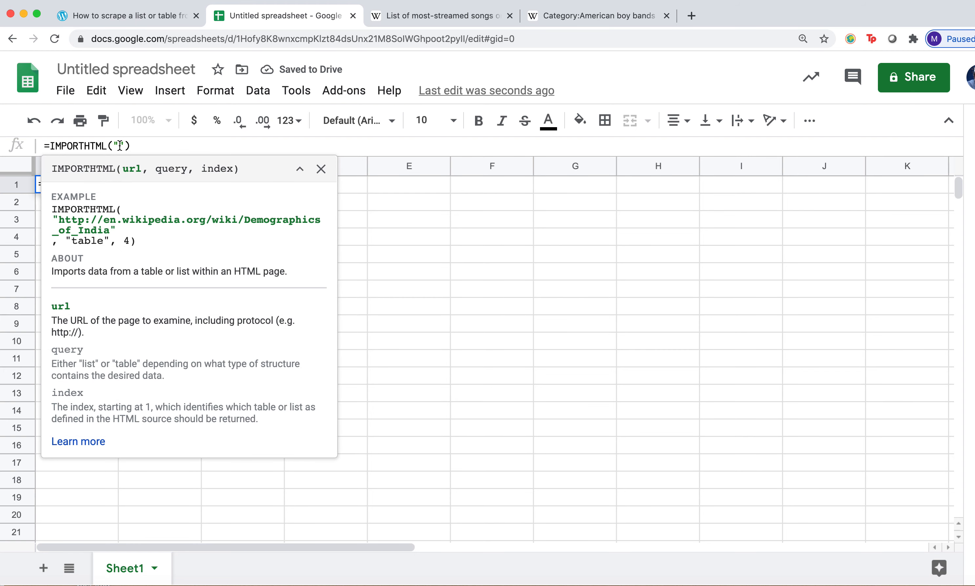
right_click(120, 145)
left_click(160, 250)
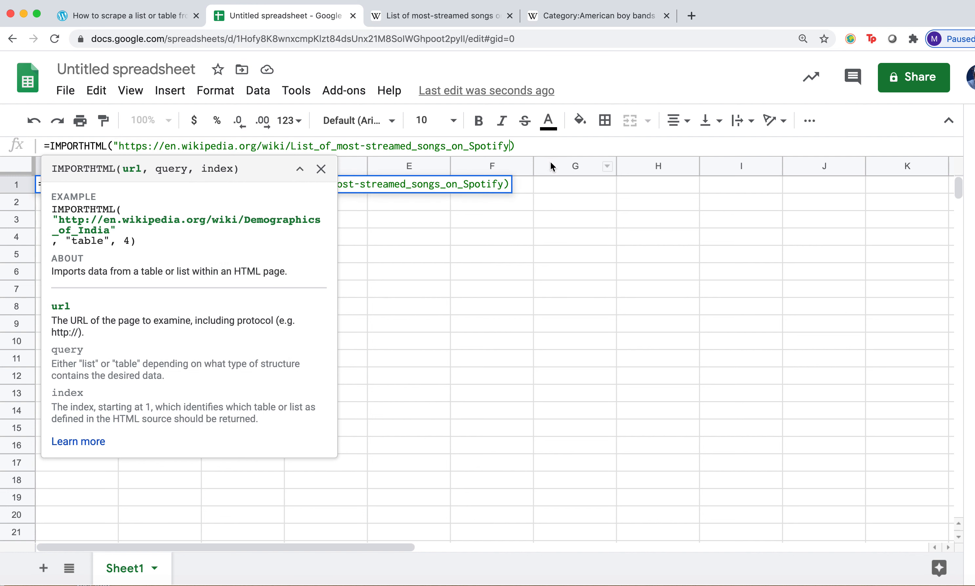
Step: Complete the IMPORTHTML formula with the query "table" and index 1, and enter it in A1
type("\",")
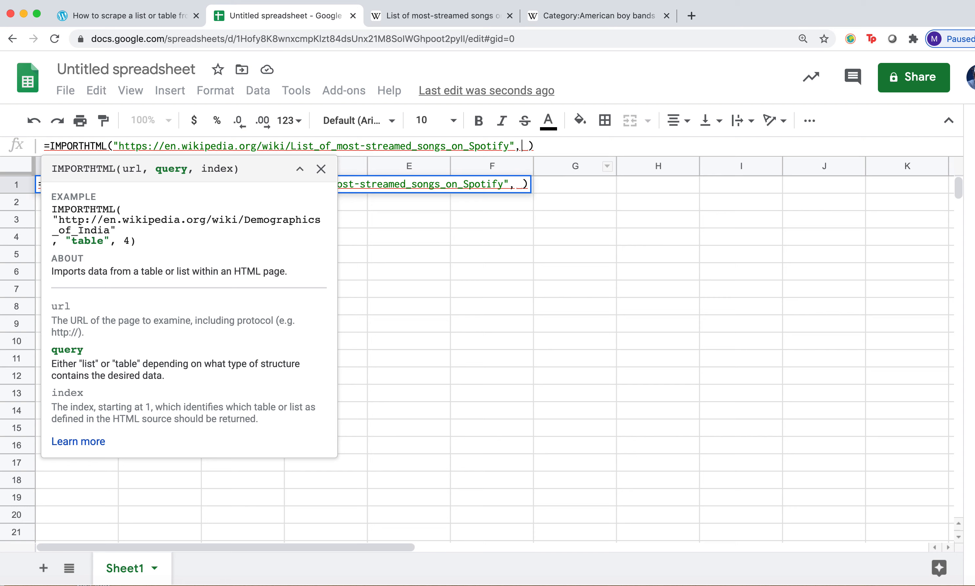
key("BackSpace")
type("\"")
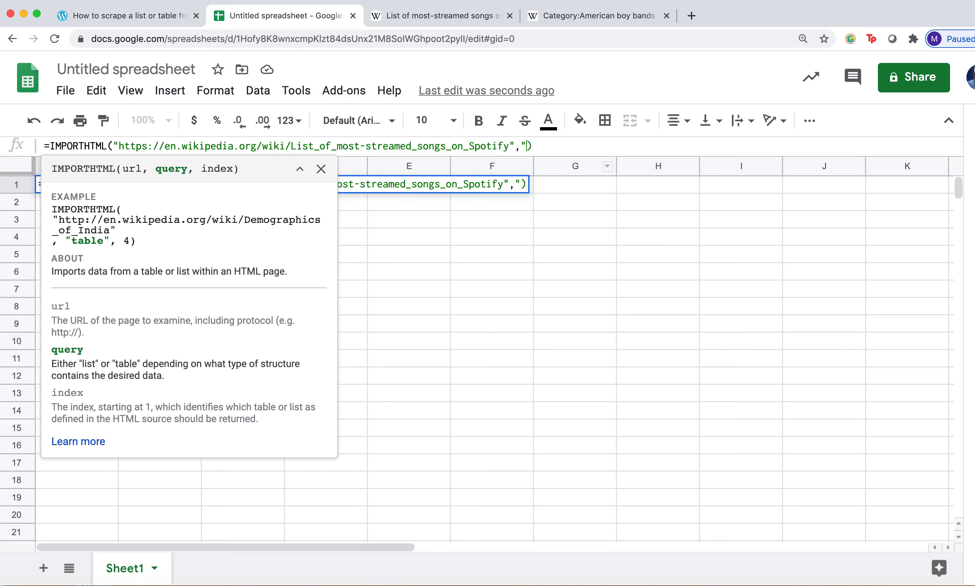
type("table\"")
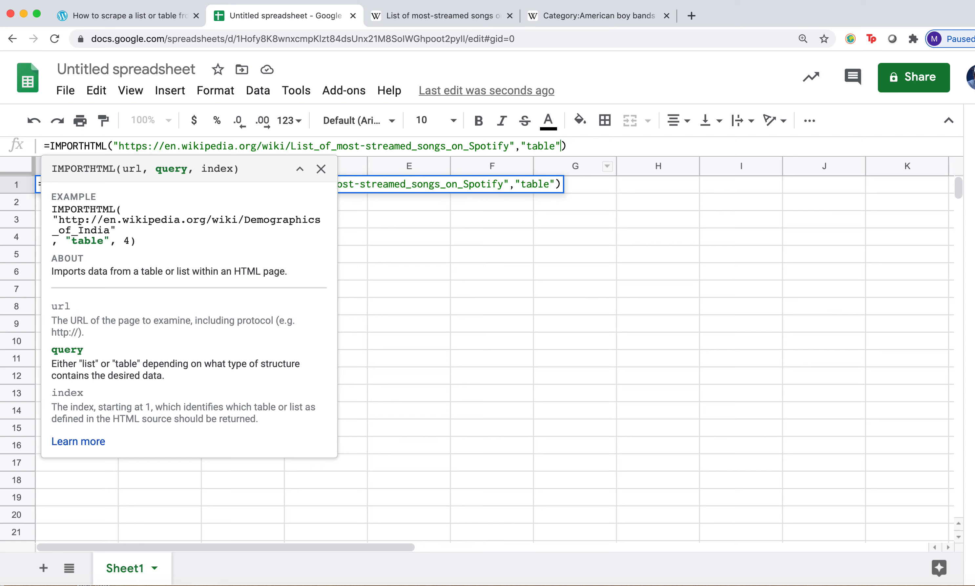
type(",")
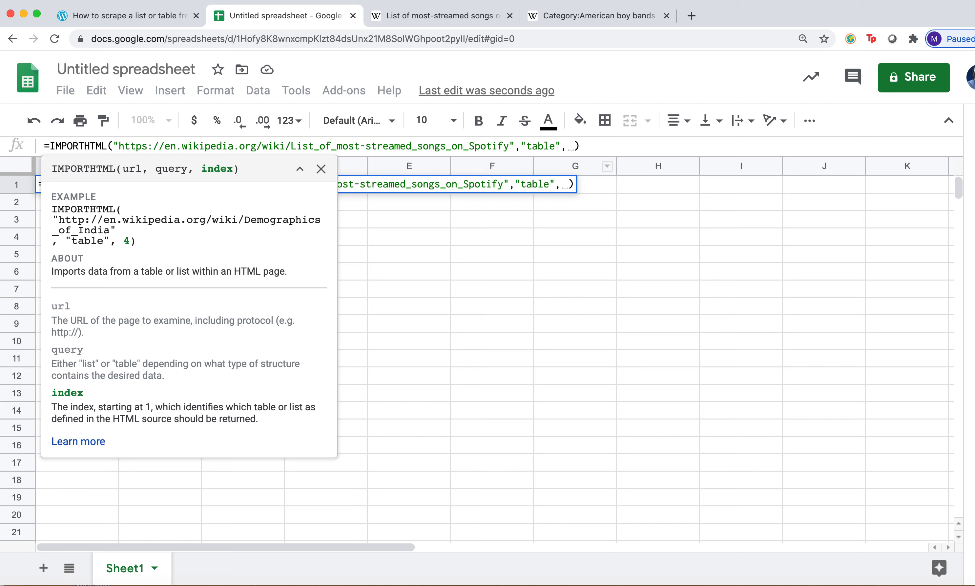
key("BackSpace")
type("1")
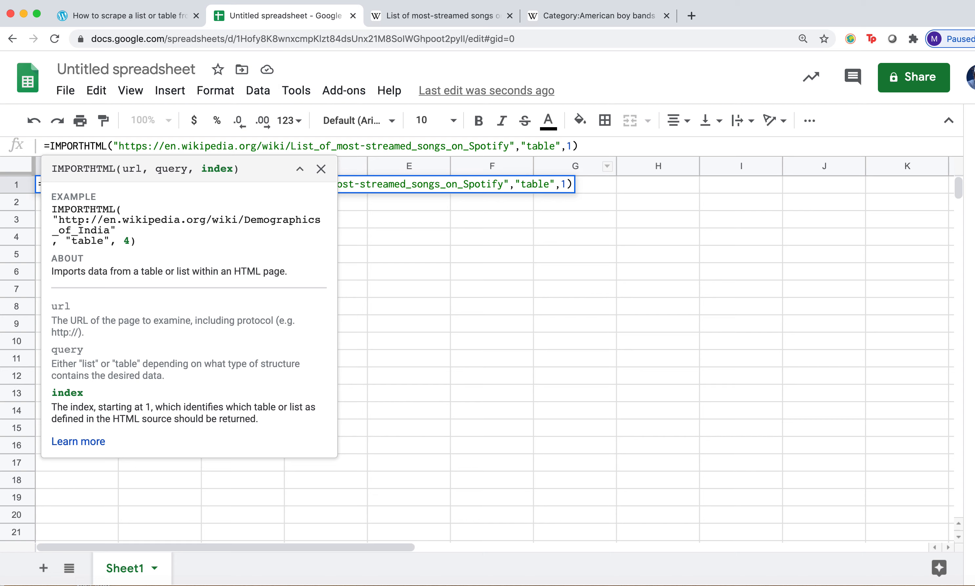
key("Return")
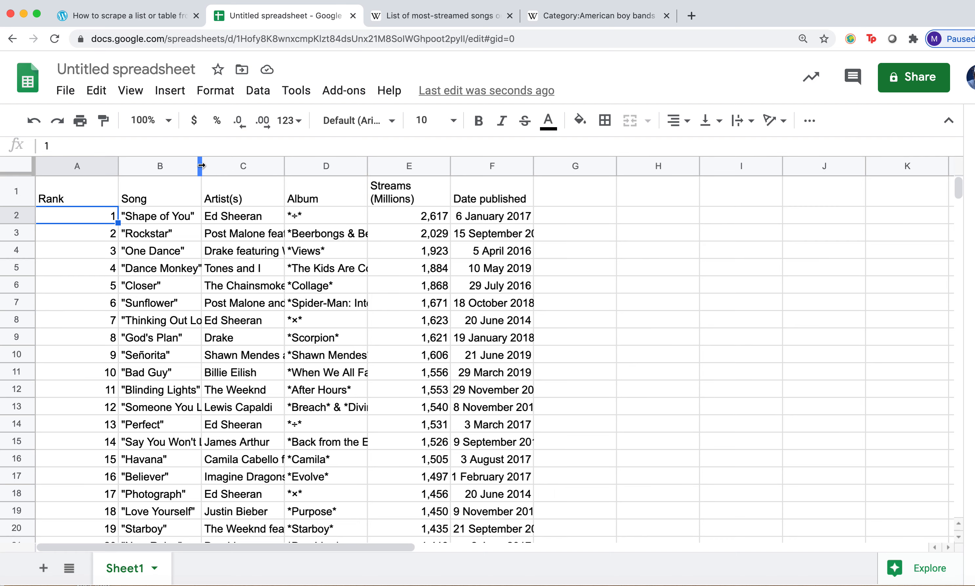
Step: Widen the Song column to fit its titles and set the table index of the IMPORTHTML formula in A1 to 2
left_click_drag(201, 166, 232, 165)
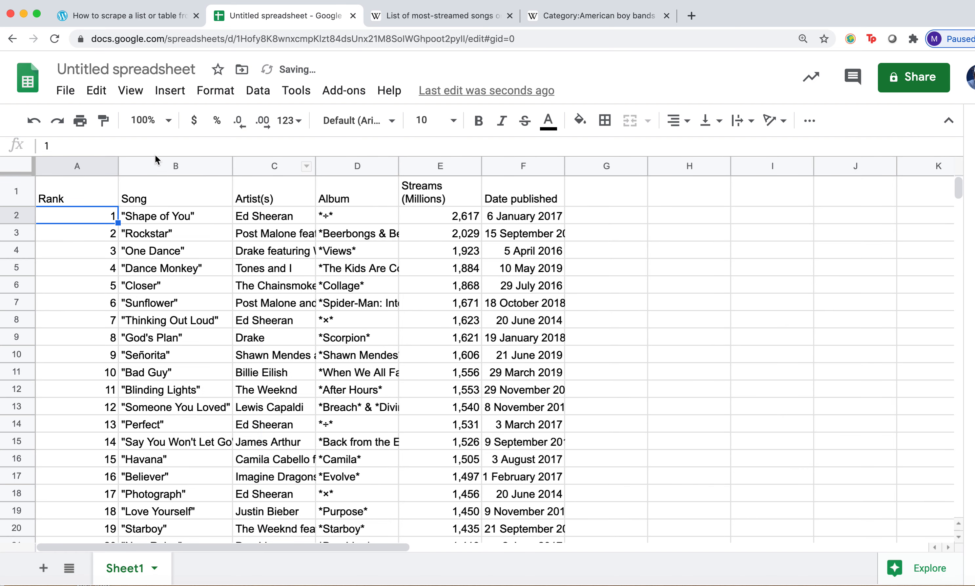
left_click(94, 193)
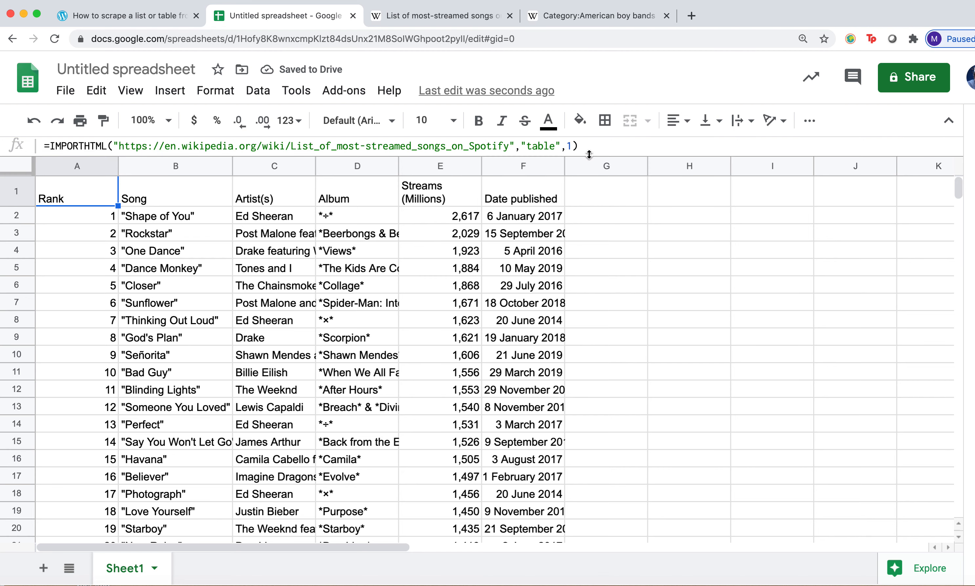
left_click(570, 146)
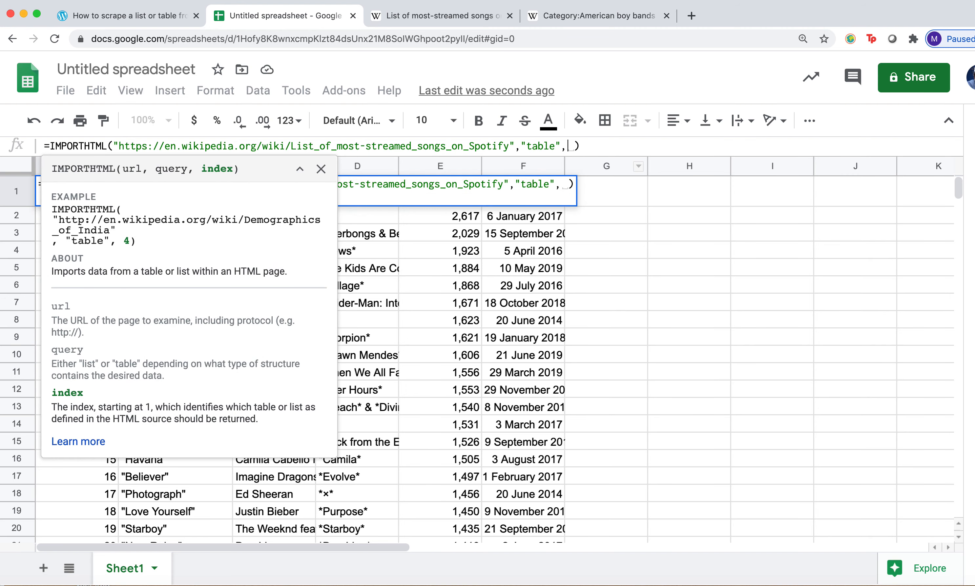
key("Return")
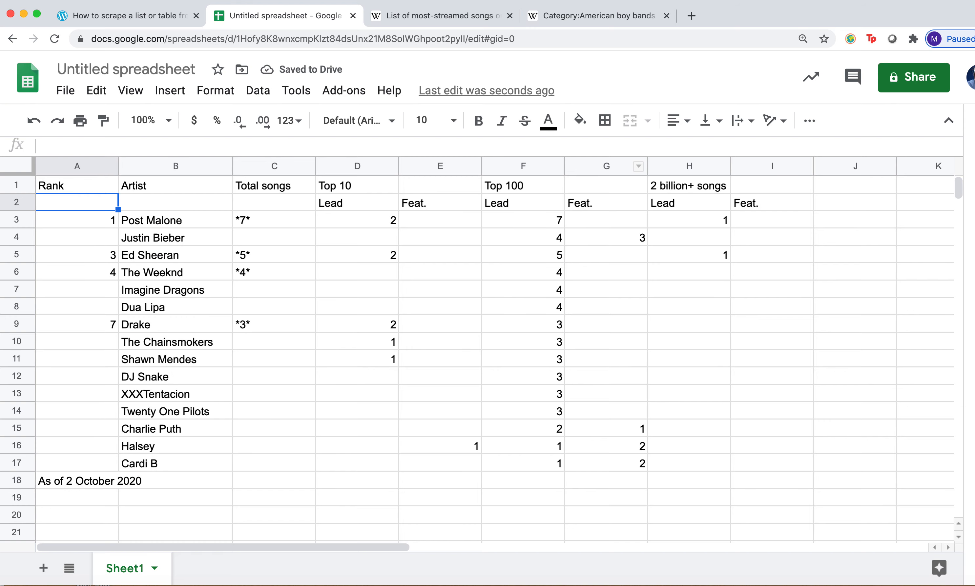
Step: Compare the imported data and its A1 formula with the "Artists with the most songs in the top 100" table on the Wikipedia page
left_click(403, 18)
scroll(826, 244, "down", 20)
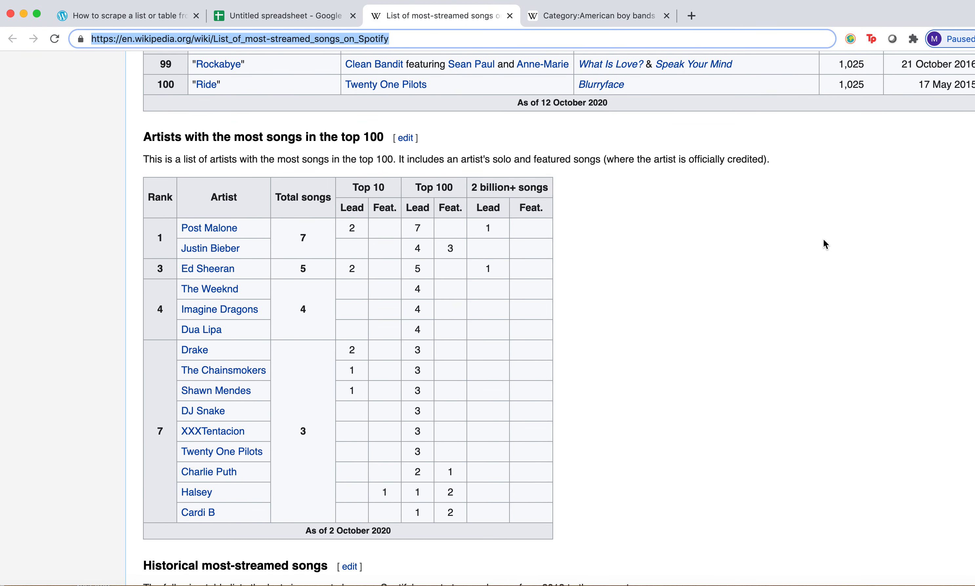
left_click(285, 22)
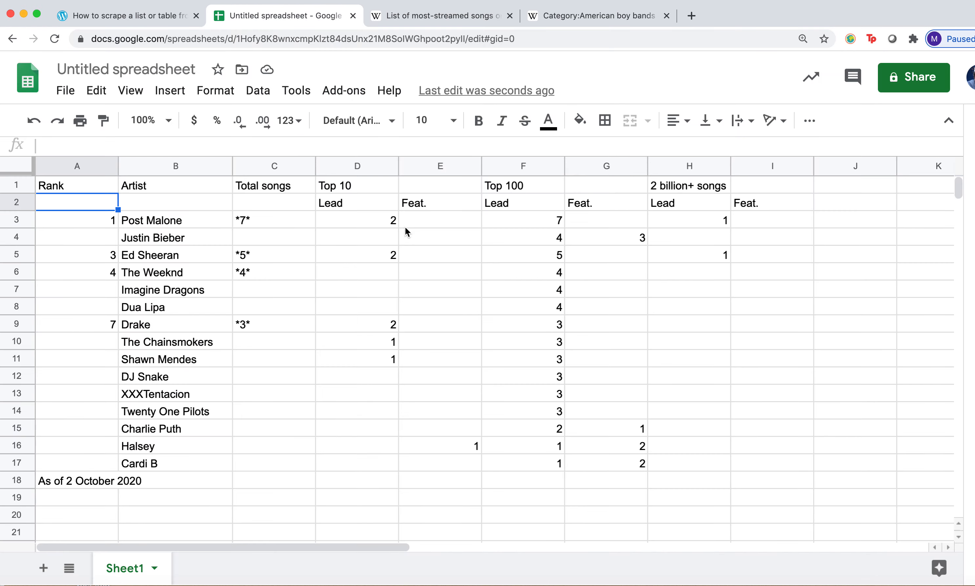
left_click(92, 185)
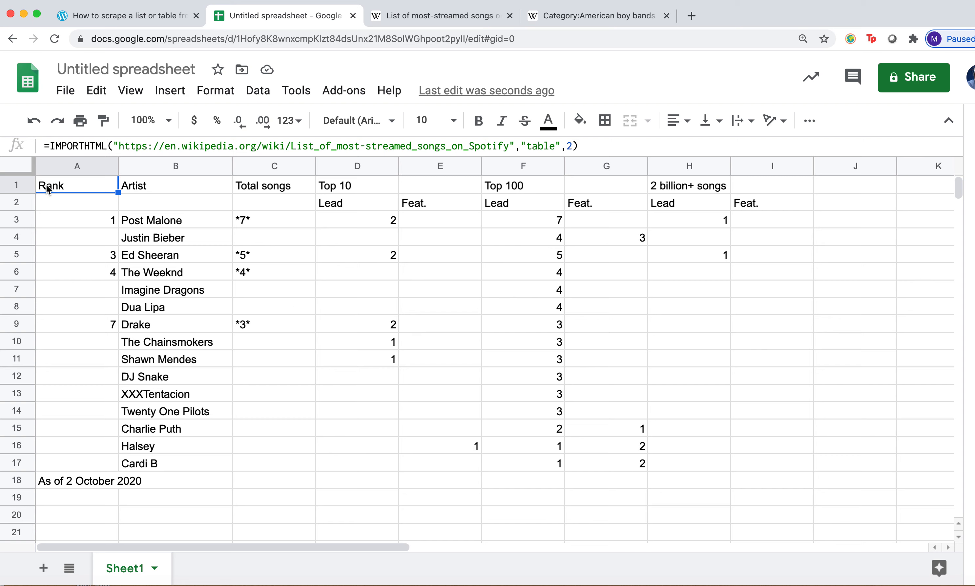
Step: Copy the entire contents of Sheet1 and paste them as values only into a newly added sheet
left_click(20, 170)
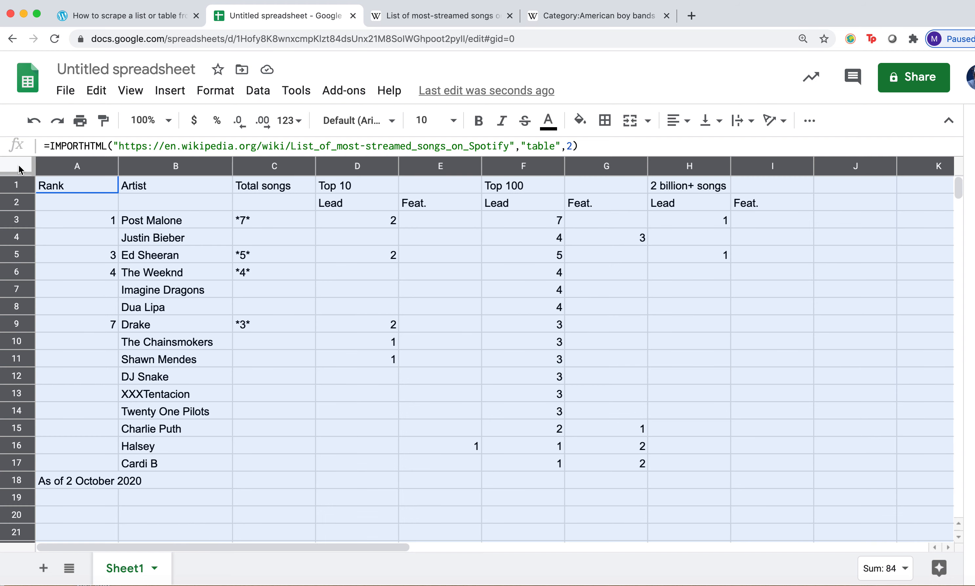
left_click(96, 91)
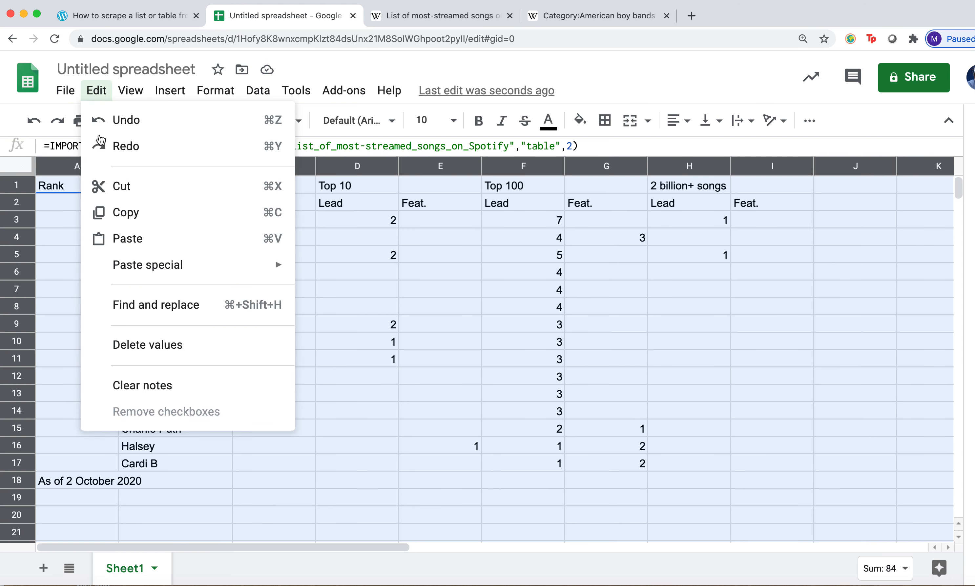
left_click(123, 216)
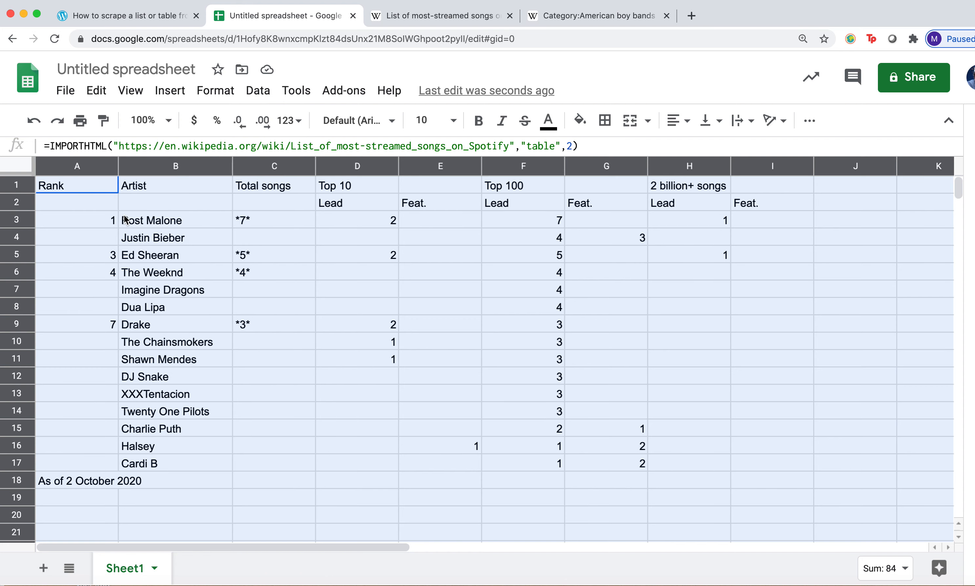
left_click(44, 569)
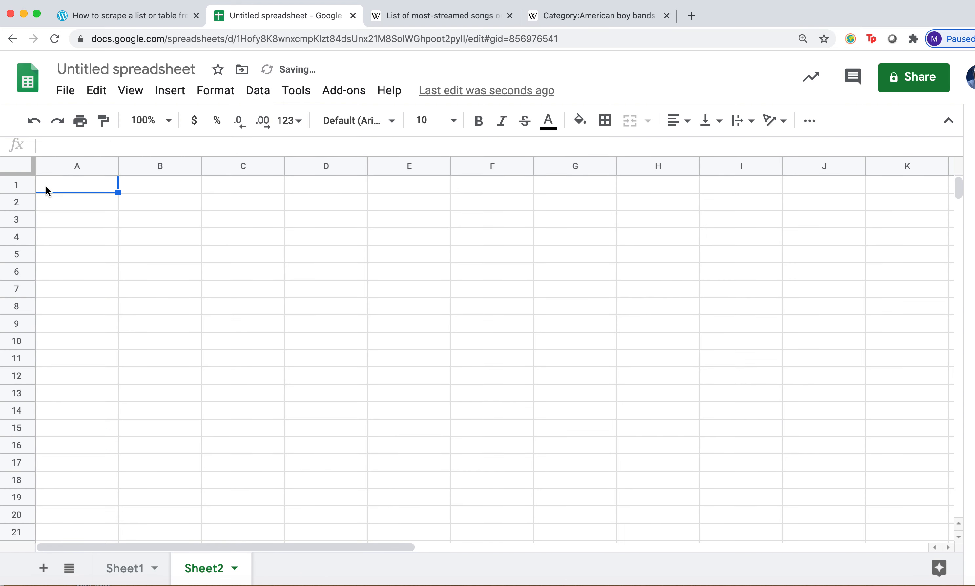
left_click(97, 94)
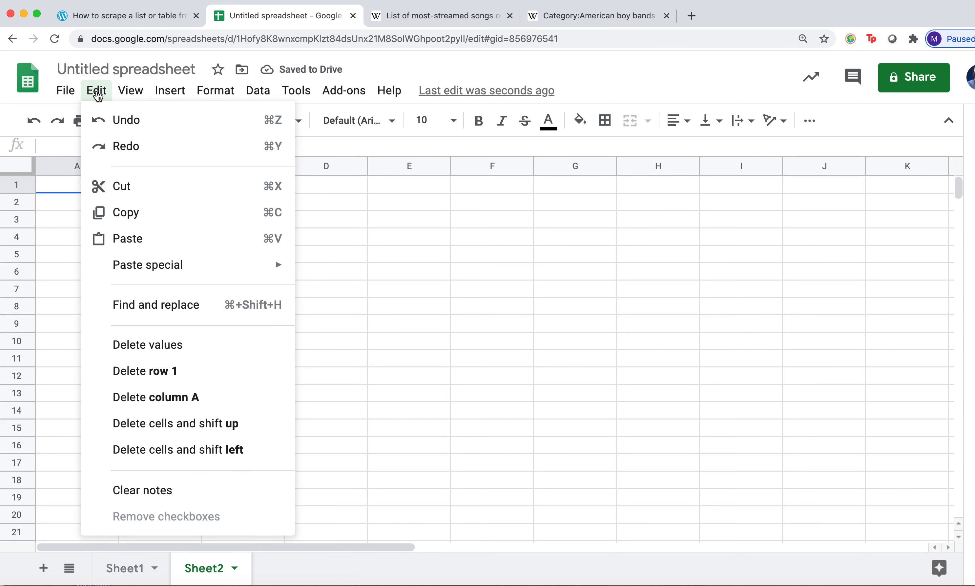
mouse_move(138, 269)
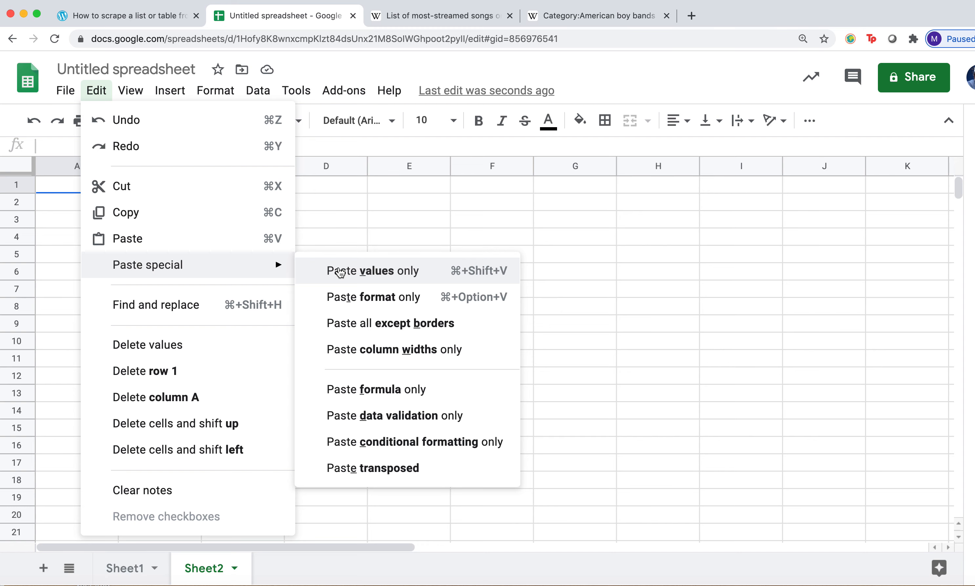
left_click(340, 273)
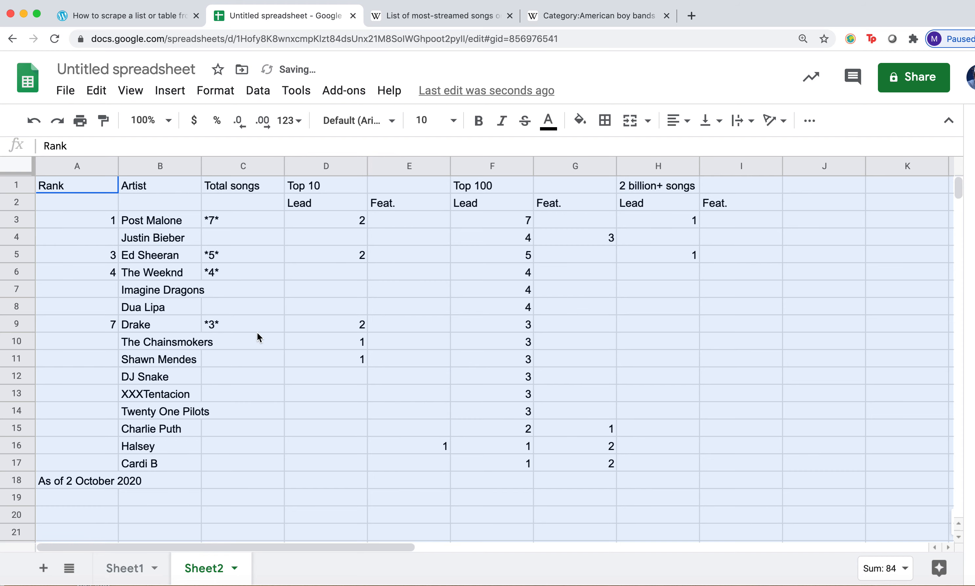
left_click(252, 348)
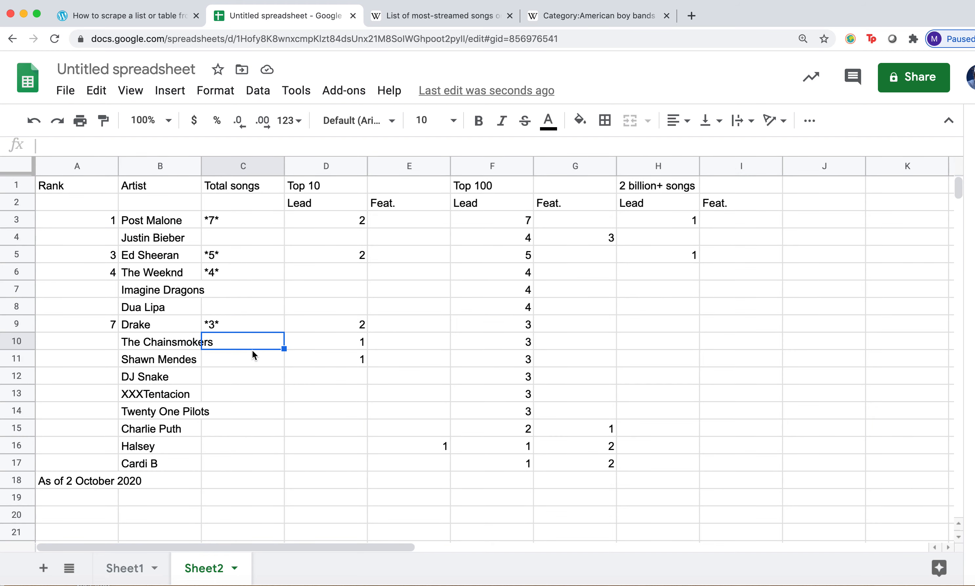
Step: Add a new blank sheet and examine the lists on the Wikipedia "Category:American boy bands" page
left_click(42, 569)
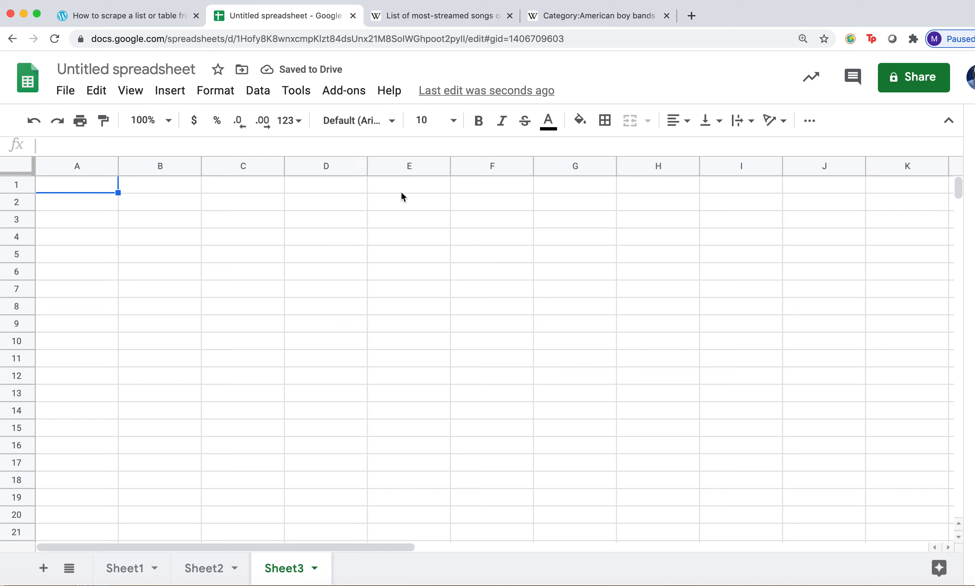
left_click(590, 17)
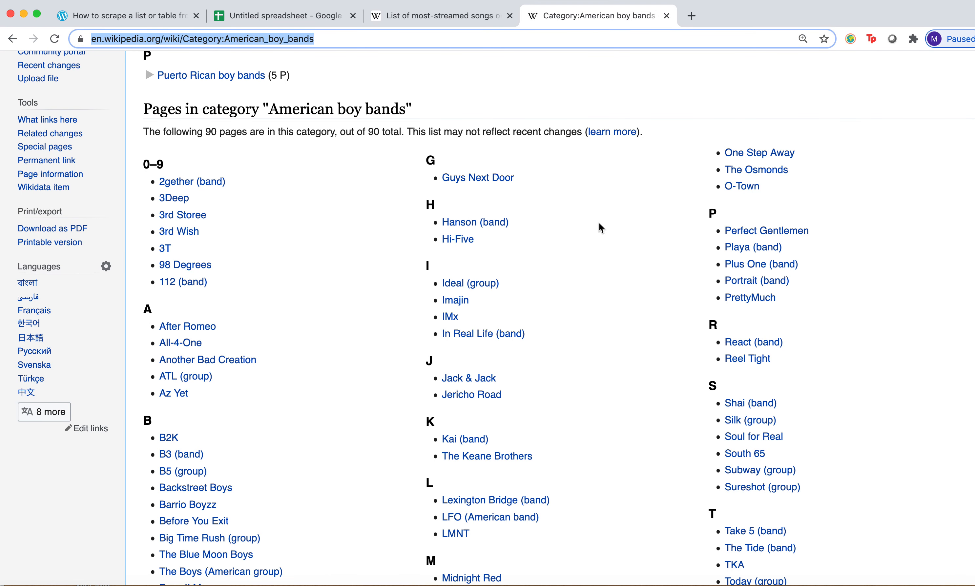
scroll(599, 225, "up", 7)
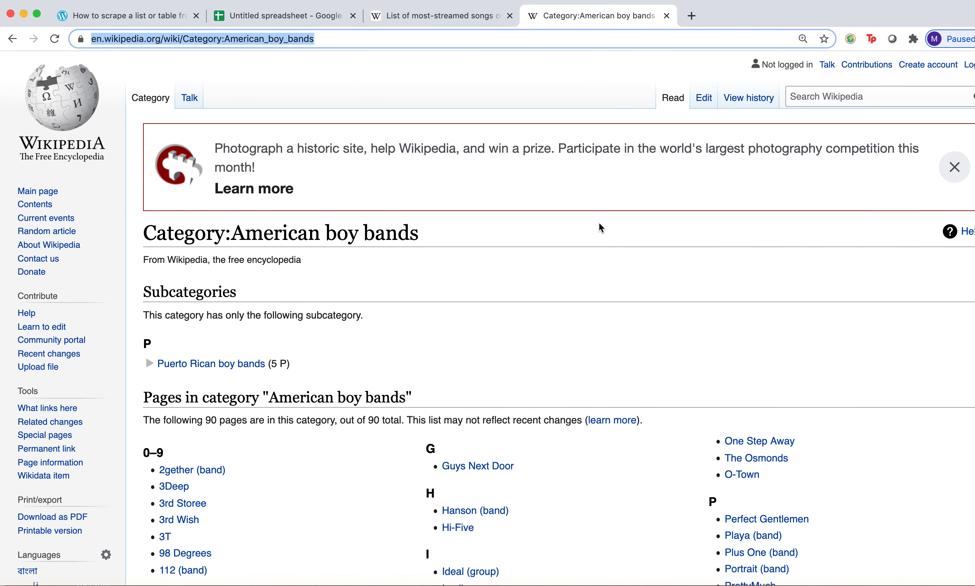
scroll(599, 224, "down", 9)
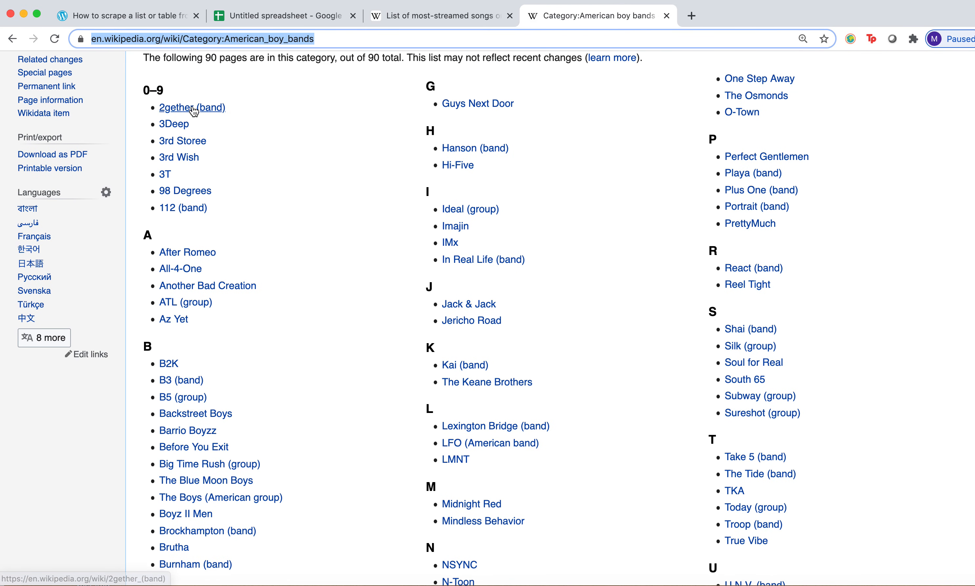
mouse_move(193, 110)
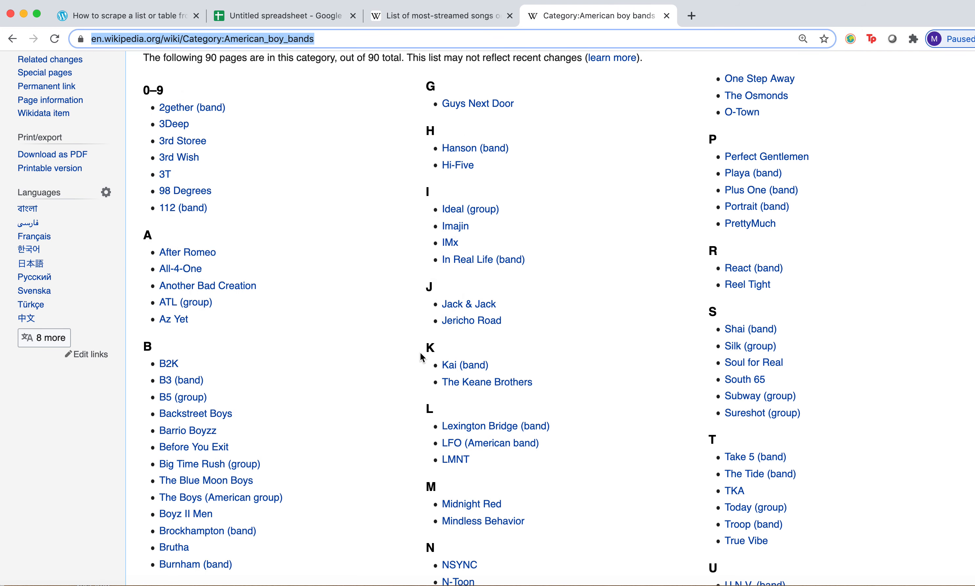
left_click(293, 24)
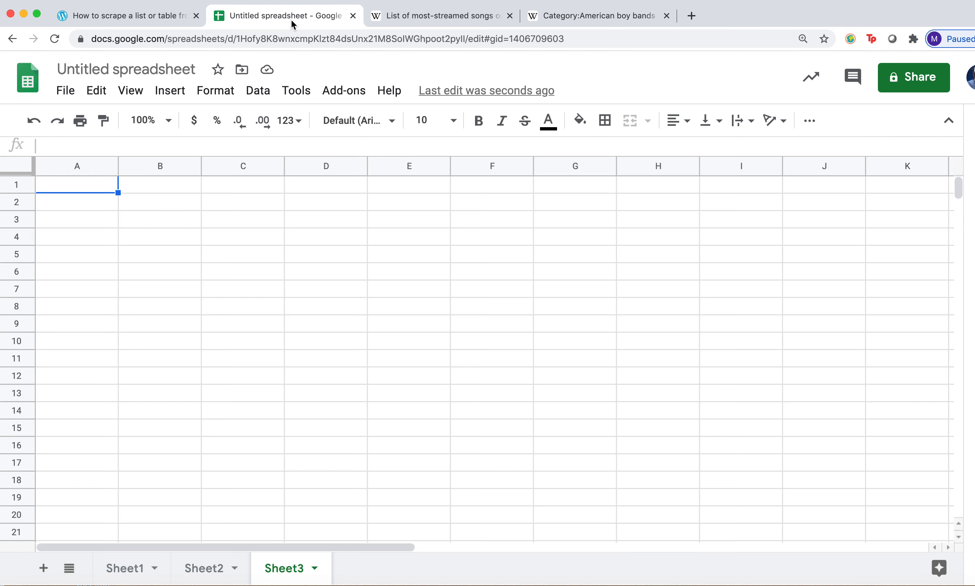
Step: Start an IMPORTHTML formula in A1 of Sheet3, up to the opening quotation mark of its URL argument
left_click(85, 186)
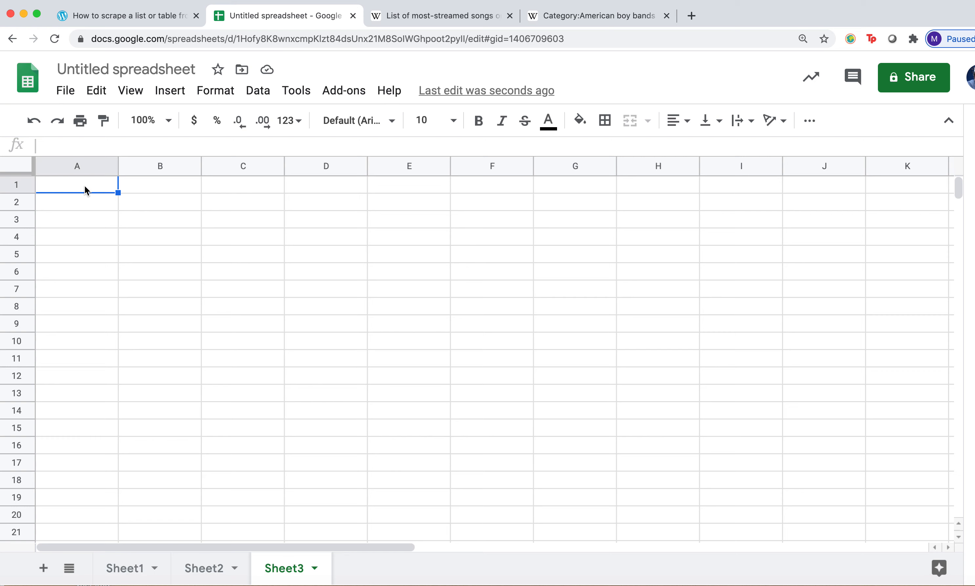
left_click(77, 149)
type("=")
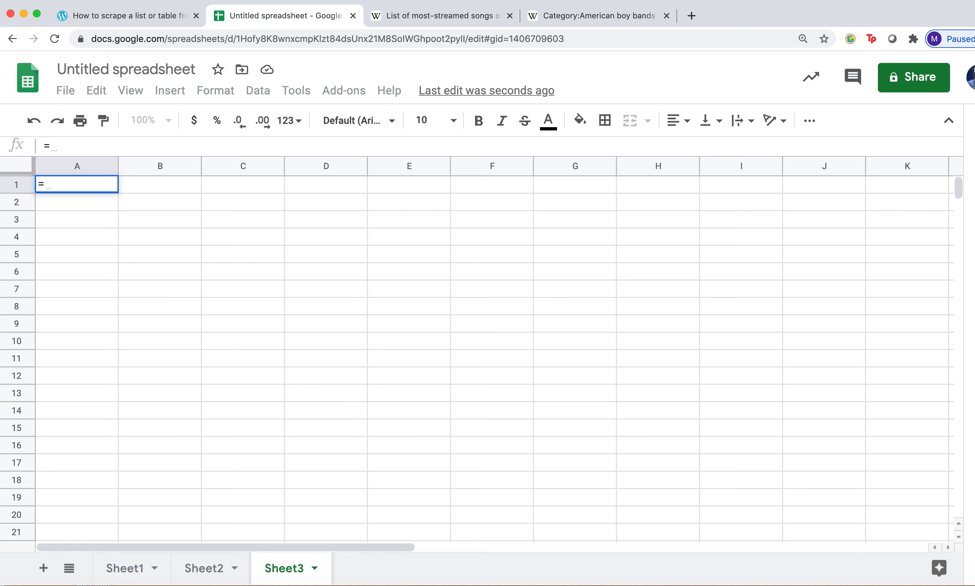
type("import")
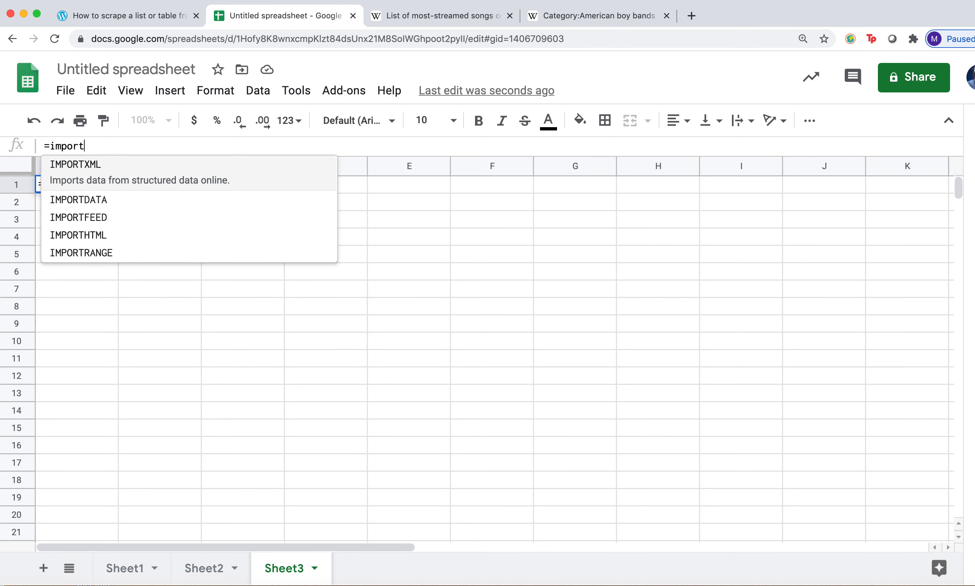
type("html")
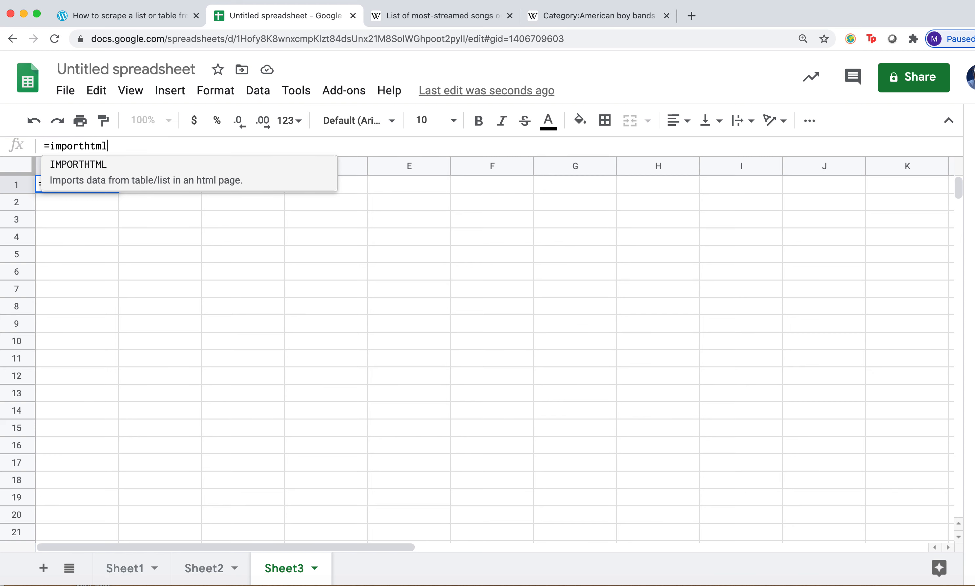
key("Tab")
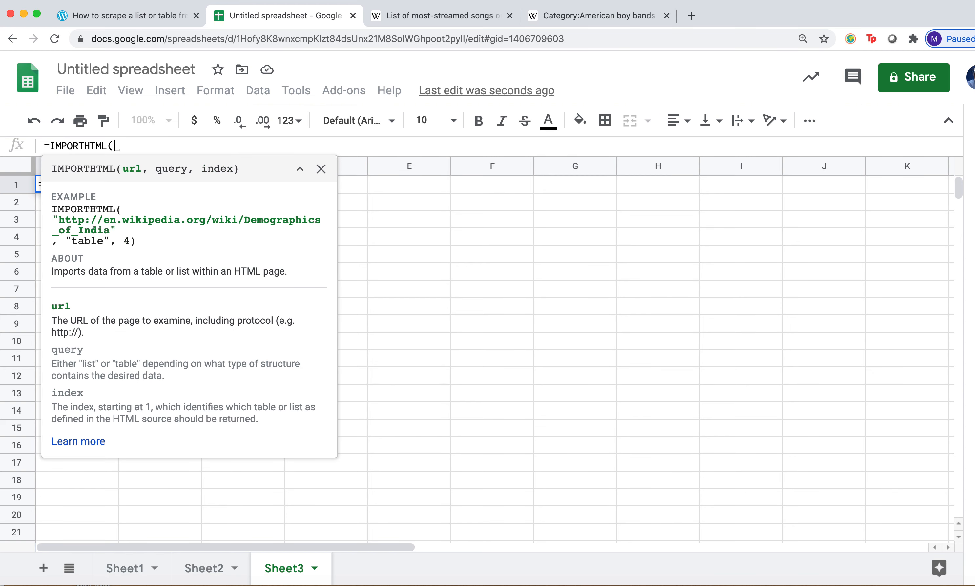
type("\"")
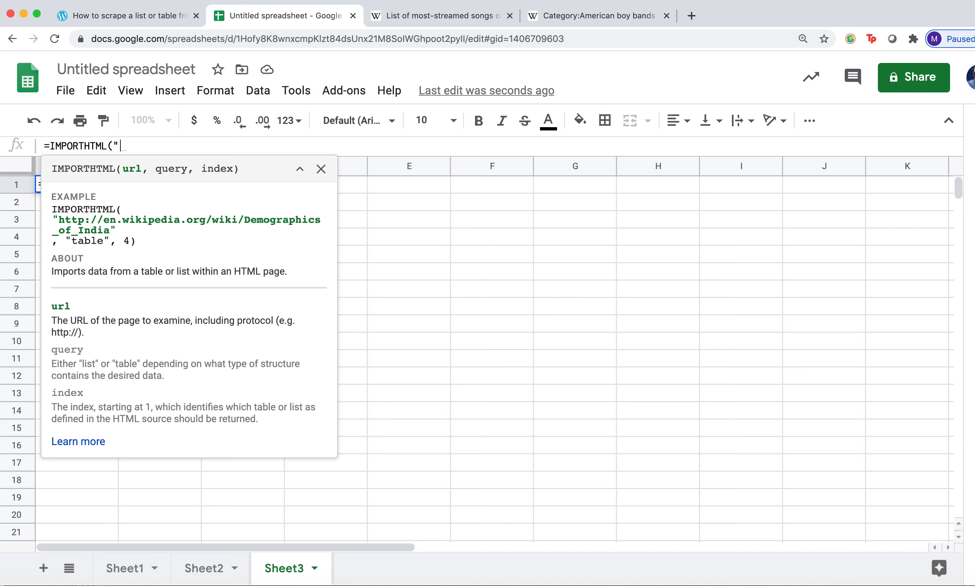
Step: Copy the address of the Wikipedia "Category:American boy bands" page into the IMPORTHTML formula as its URL
left_click(567, 18)
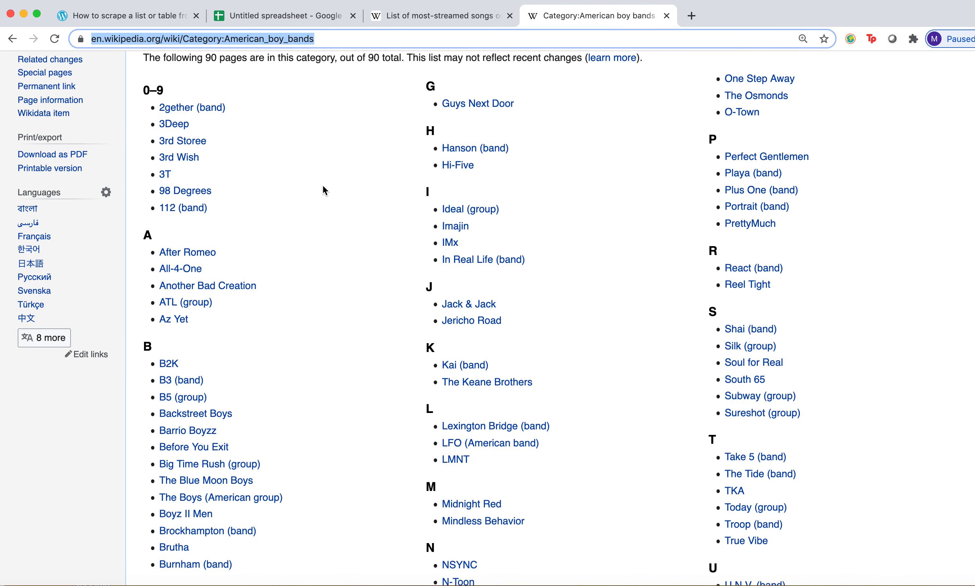
left_click(49, 0)
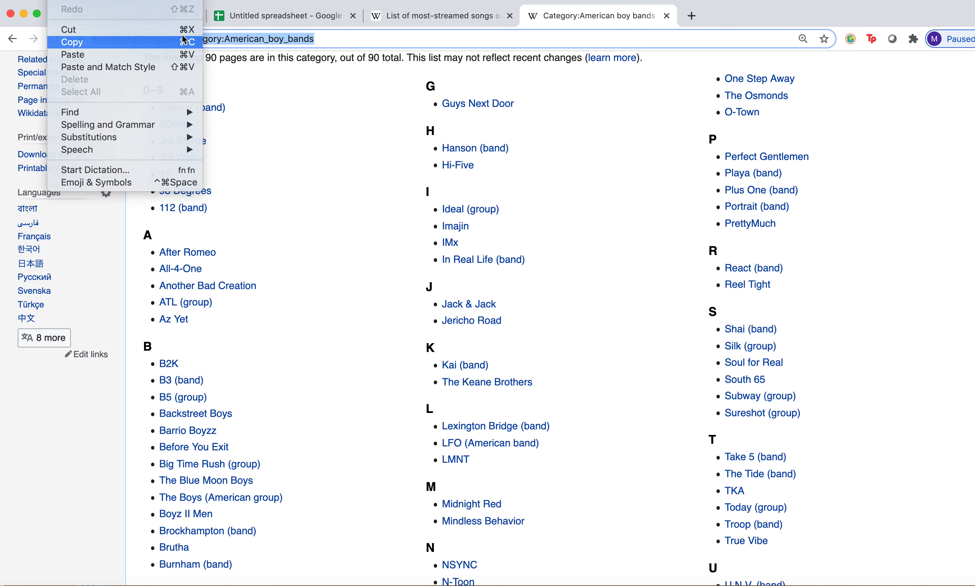
left_click(80, 42)
left_click(266, 23)
right_click(123, 145)
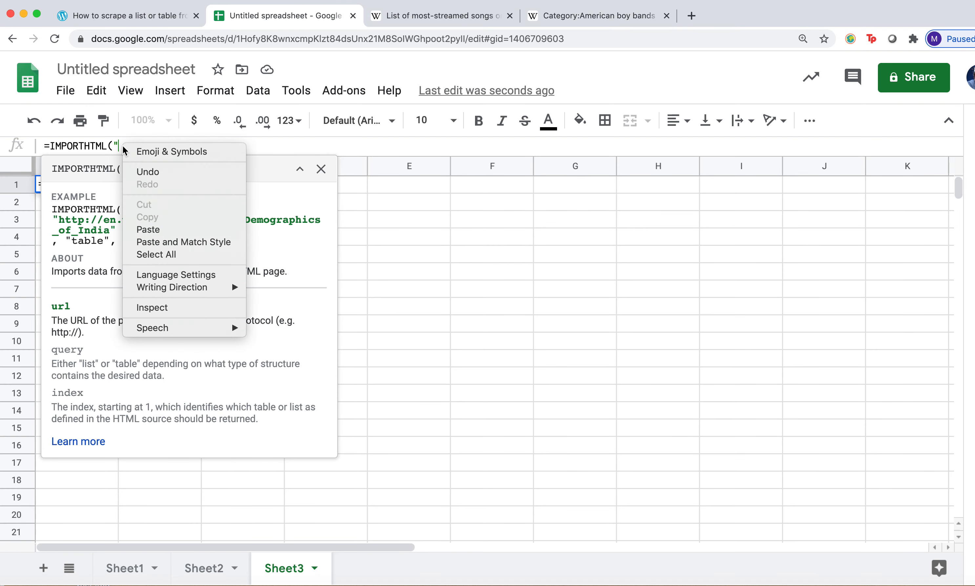
left_click(154, 230)
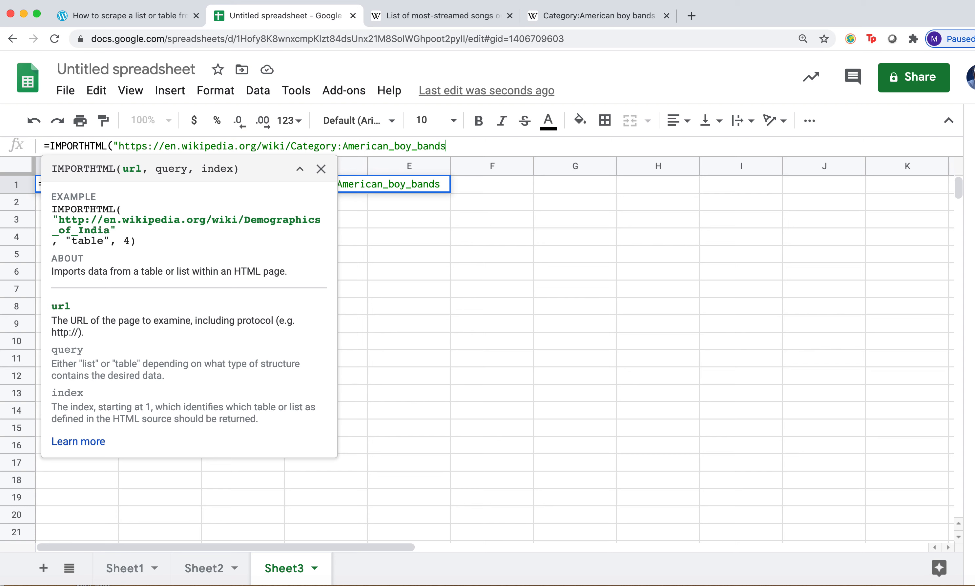
Step: Complete the IMPORTHTML formula with the query "list" and index 1, and enter it in A1
type("\", ")
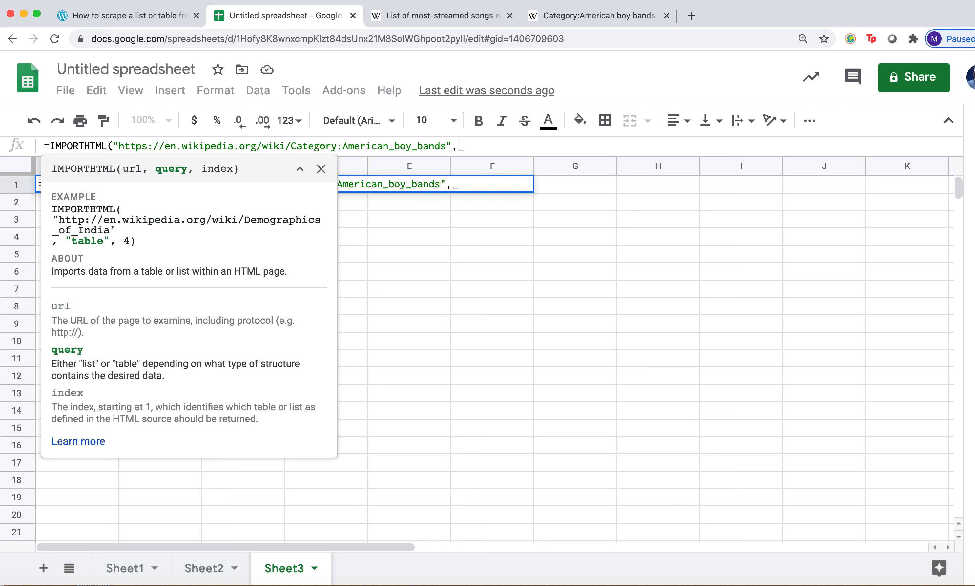
type("\"list")
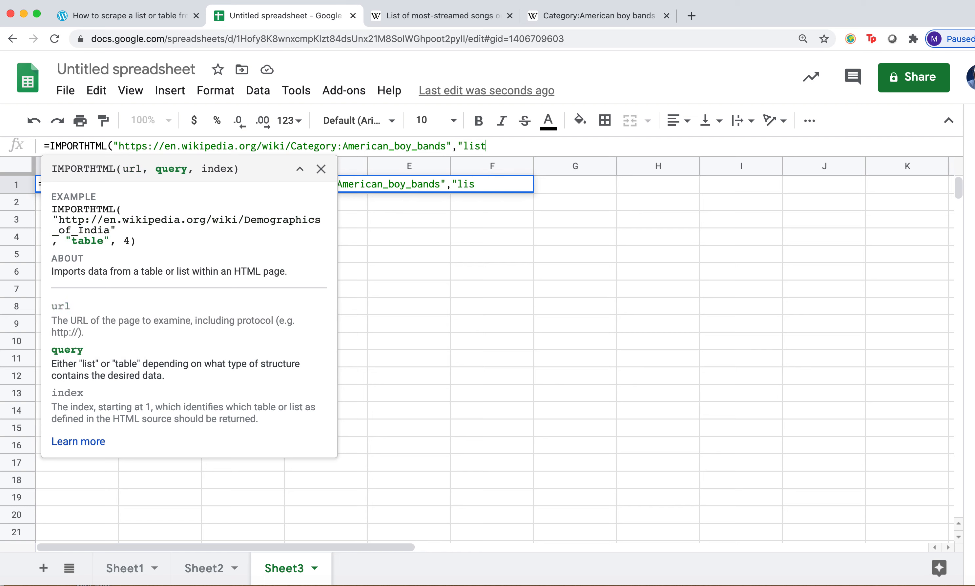
type("\",")
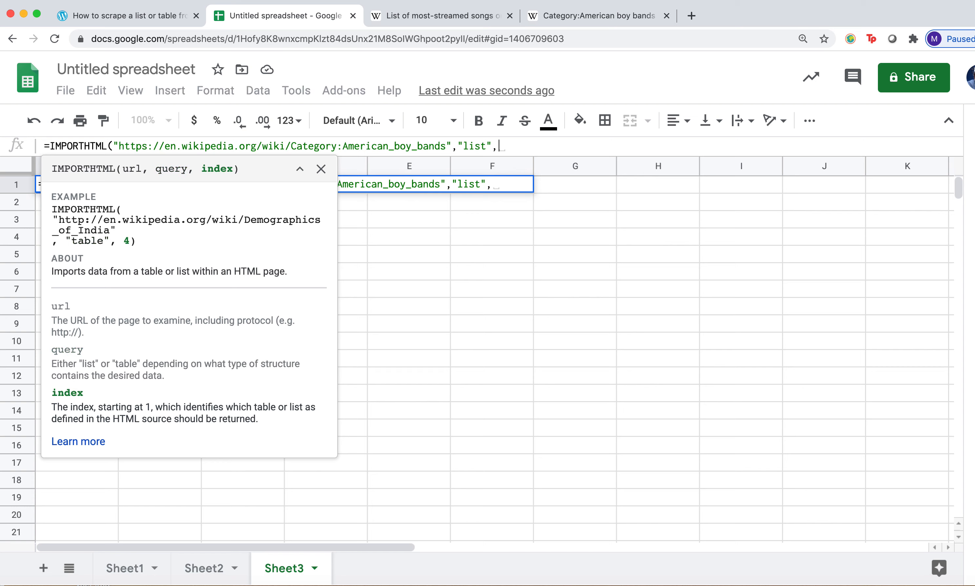
type("1)")
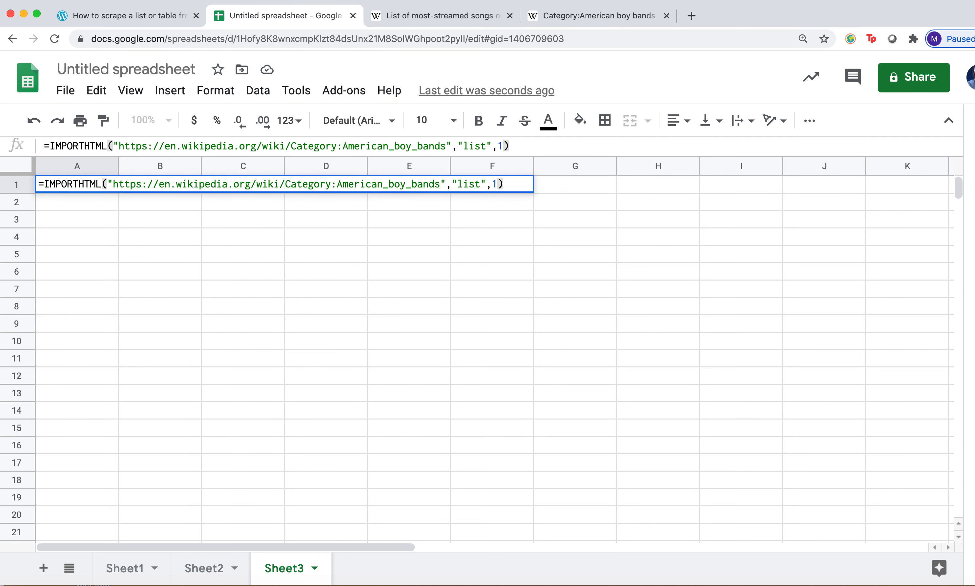
key("Return")
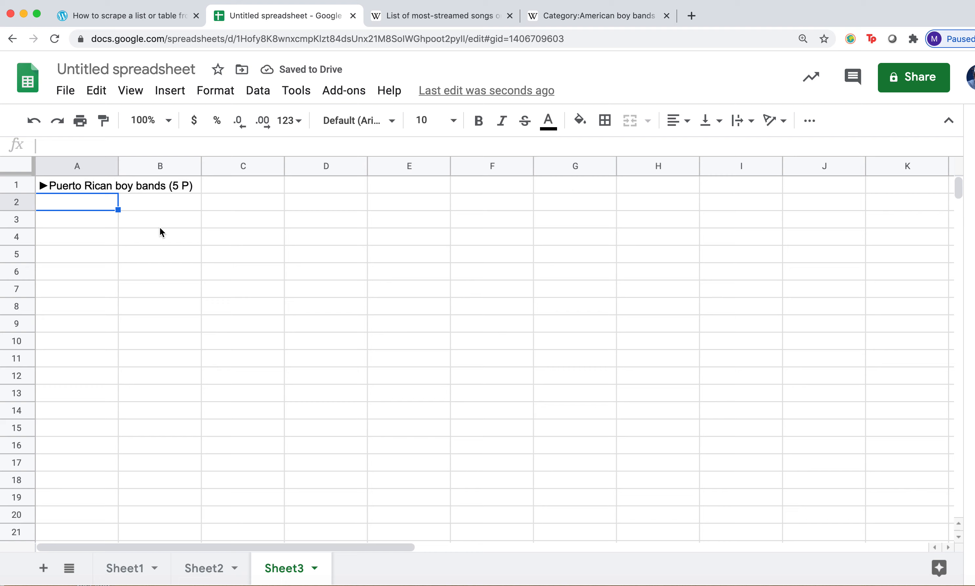
Step: Check the imported item against the Wikipedia category page and set the list index of the A1 formula to 2
left_click(552, 16)
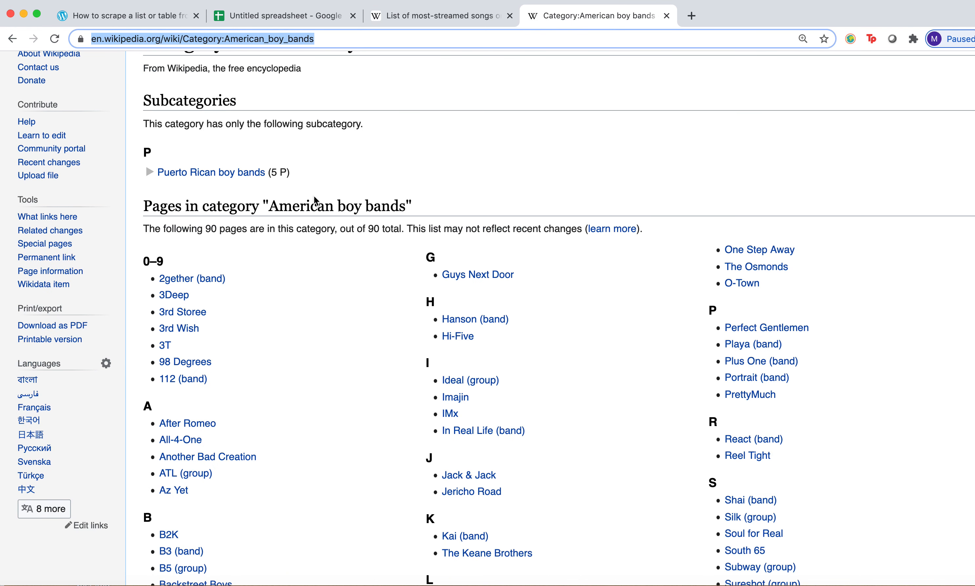
scroll(315, 201, "up", 5)
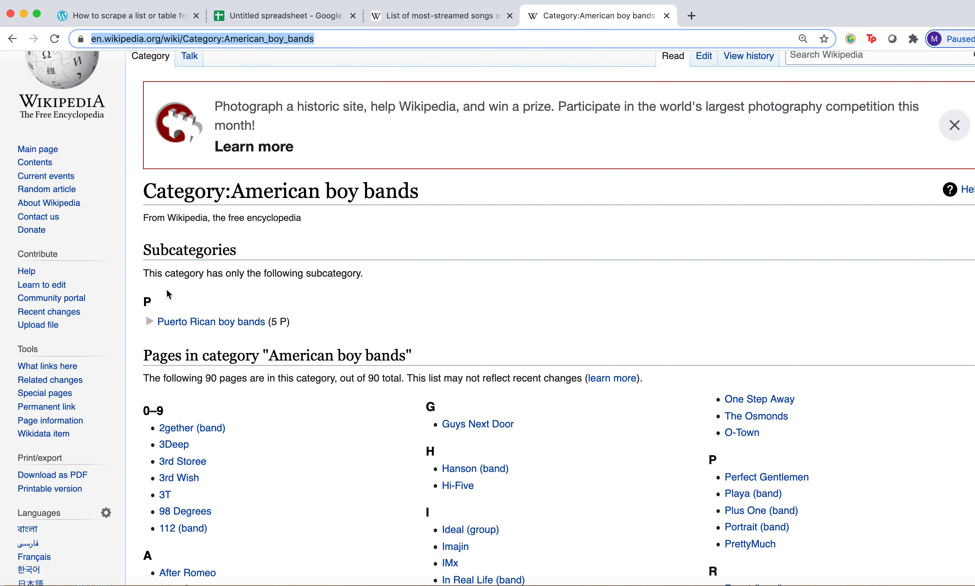
left_click(272, 15)
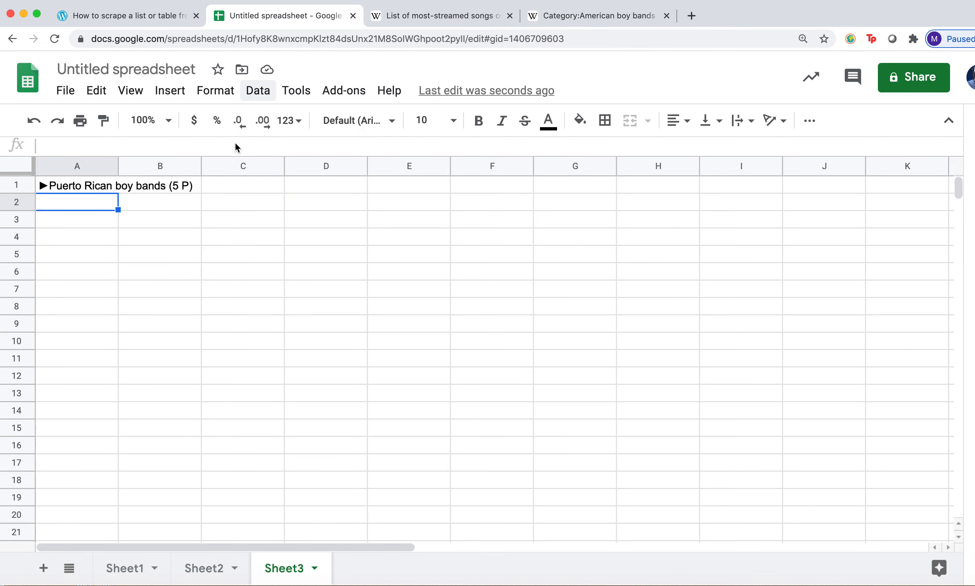
key("Up")
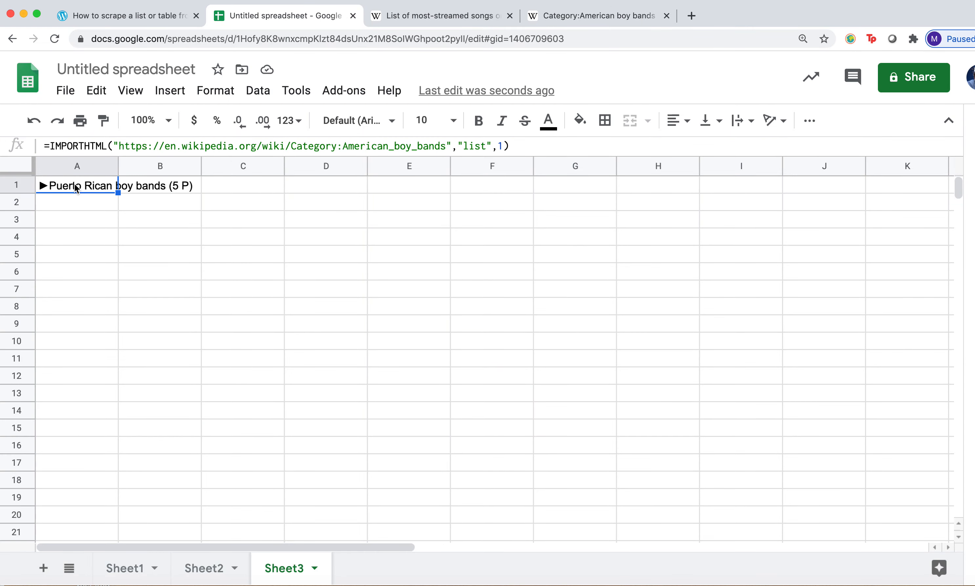
left_click(501, 147)
type("1")
key("BackSpace")
type("2")
key("Return")
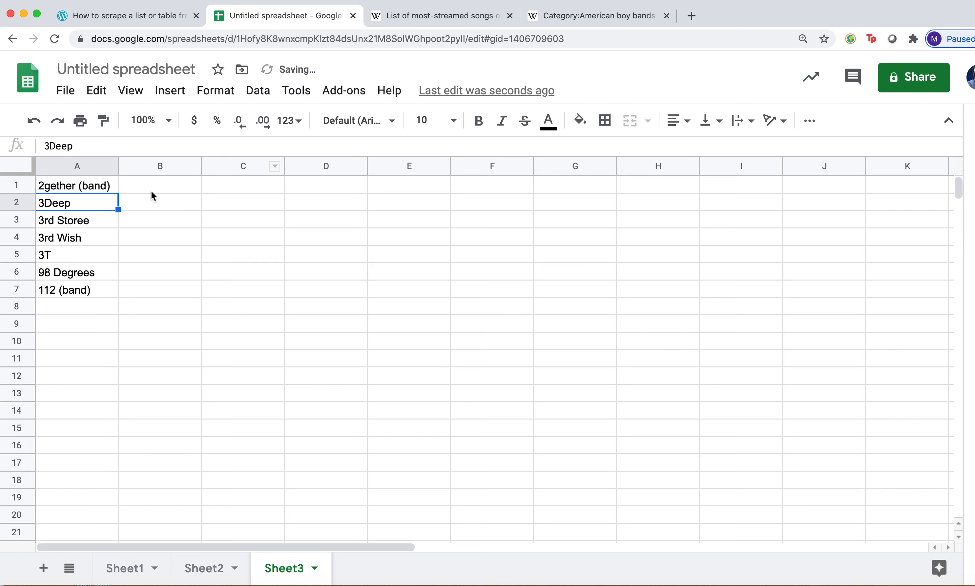
Step: Set the list index of the IMPORTHTML formula in A1 to 3
left_click(87, 185)
left_click(502, 148)
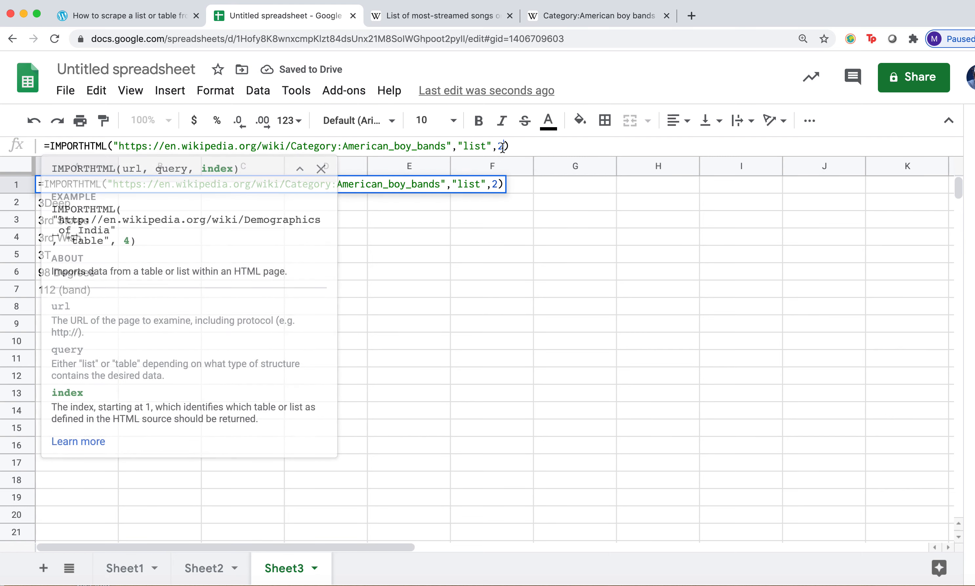
key("BackSpace")
type("3")
key("Return")
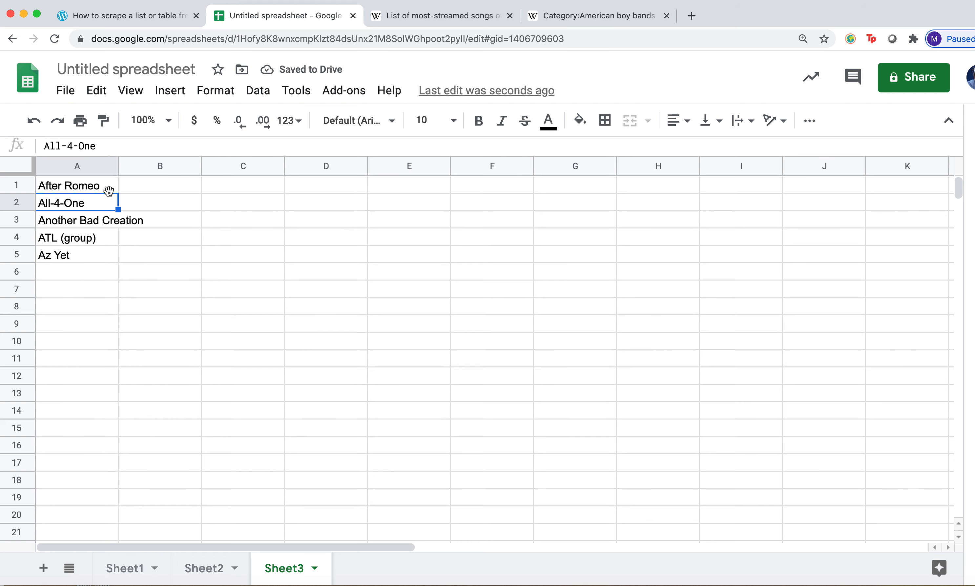
Step: Set the list index of the IMPORTHTML formula in A1 to 4 and reselect the cell
left_click(103, 186)
left_click(515, 147)
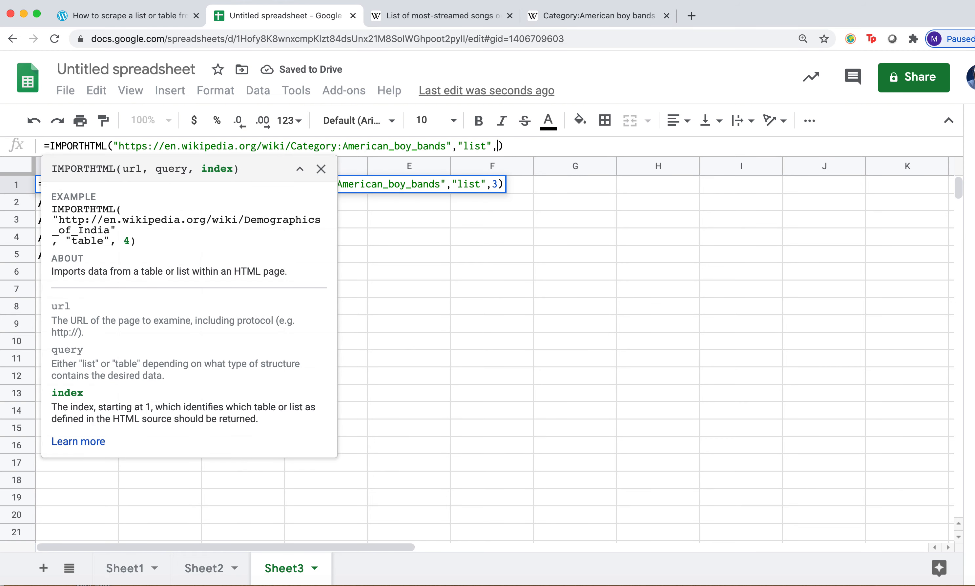
key("Return")
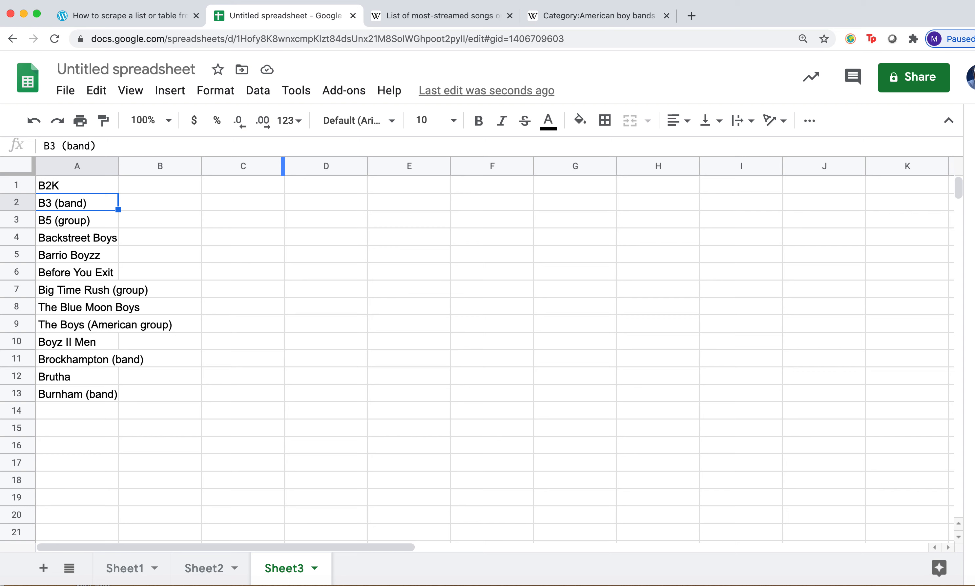
left_click(100, 188)
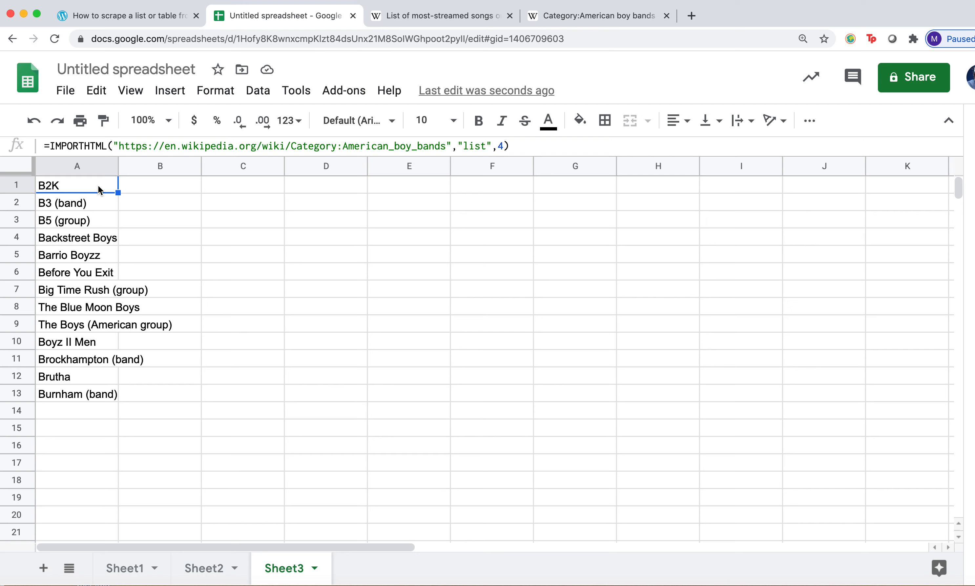
Step: Copy the entire contents of Sheet3 and paste them as values only into a newly added sheet
left_click(23, 164)
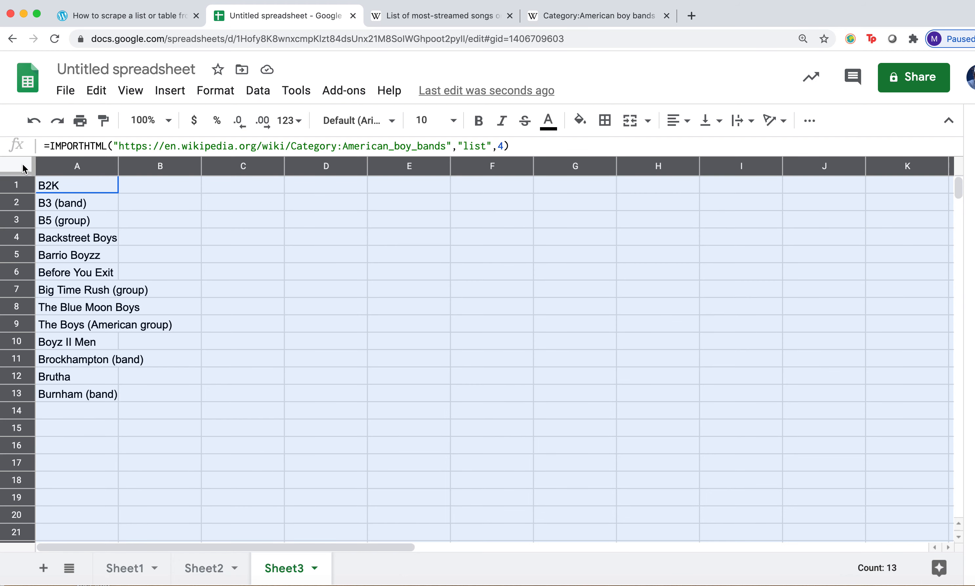
left_click(95, 91)
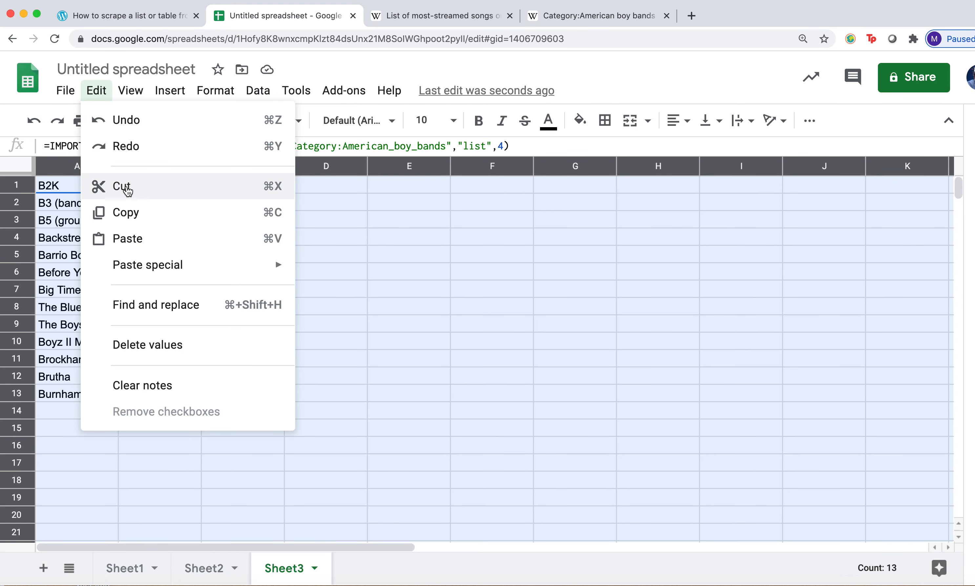
left_click(127, 213)
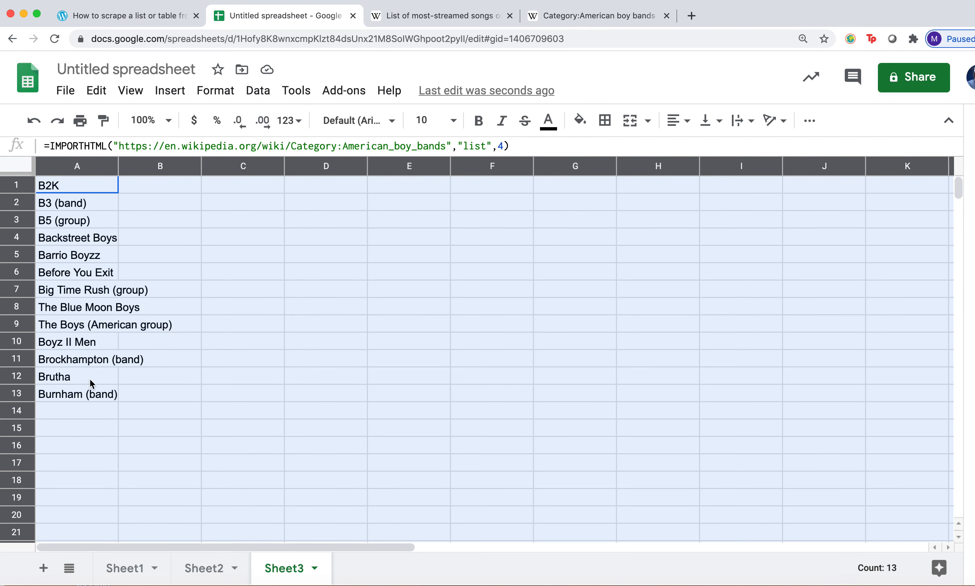
left_click(42, 569)
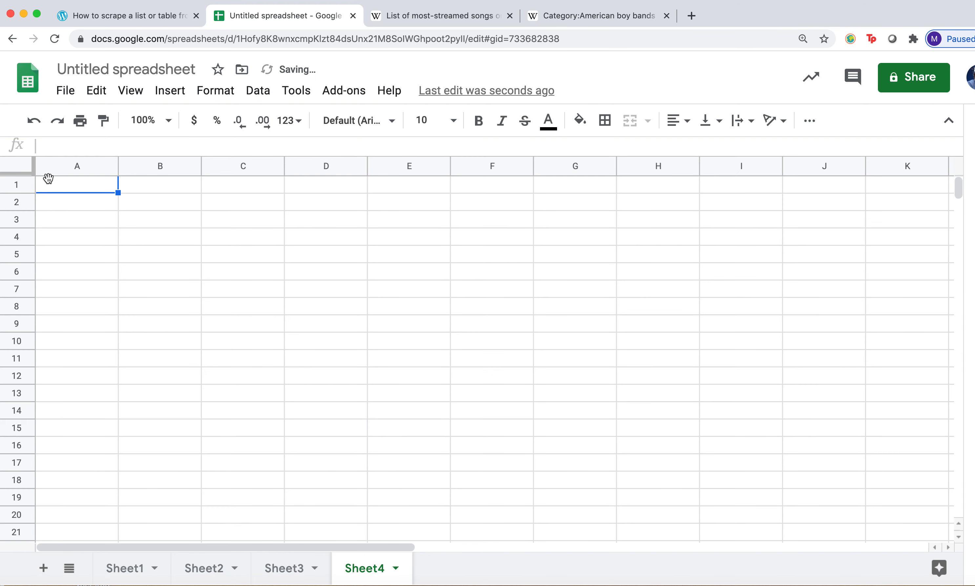
left_click(97, 91)
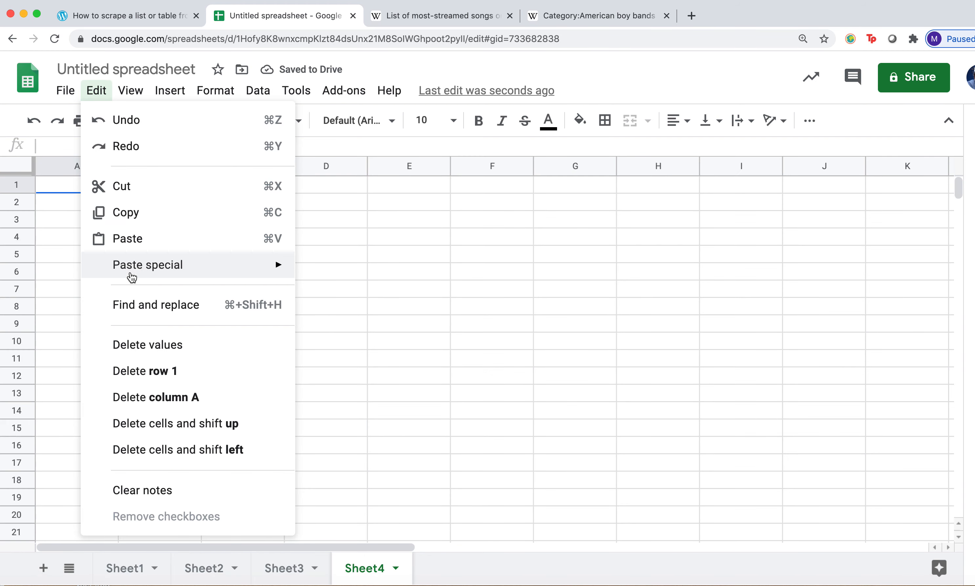
mouse_move(132, 277)
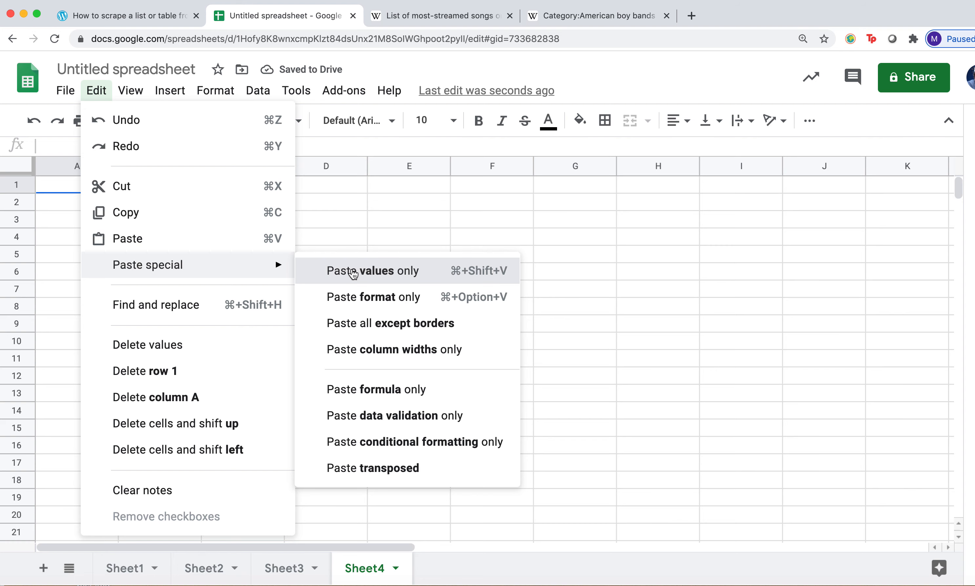
left_click(353, 273)
left_click(352, 270)
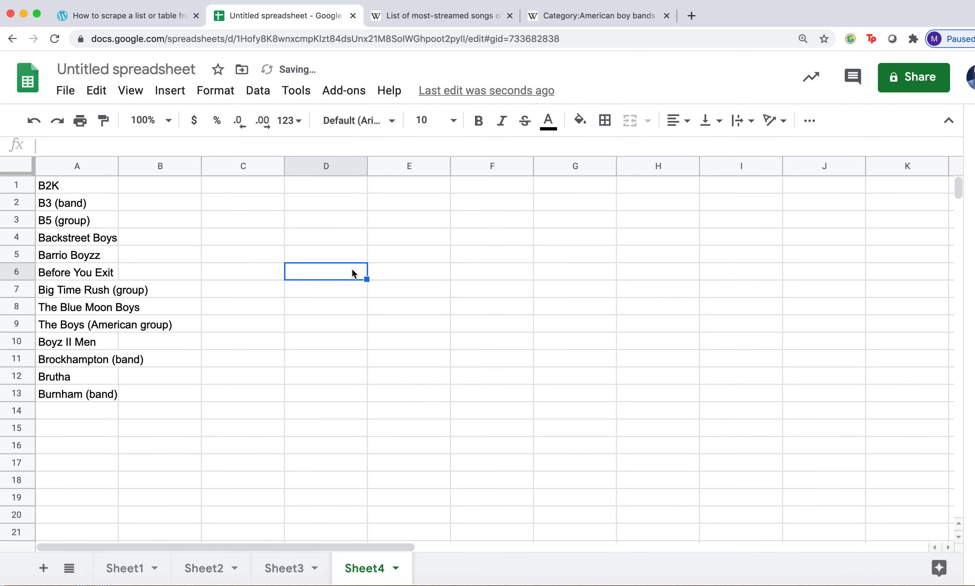